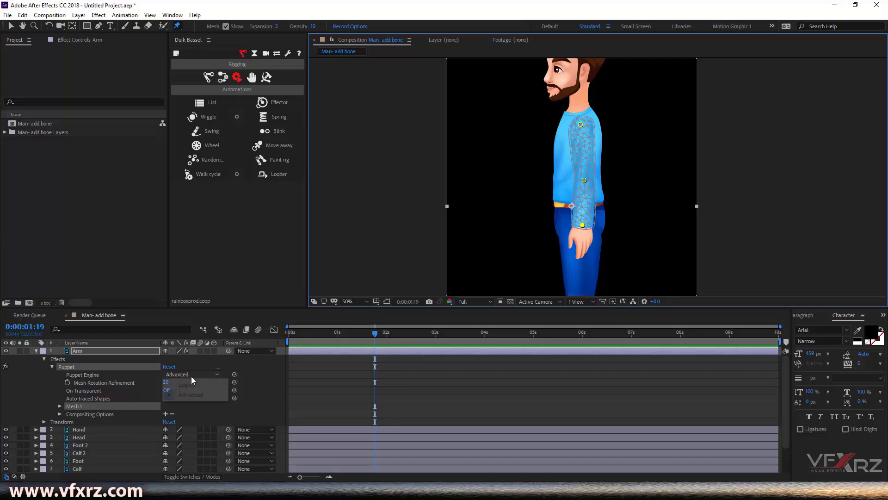
Switch the Arm layer's puppet engine to Legacy and set its warning to Never Again
click(187, 384)
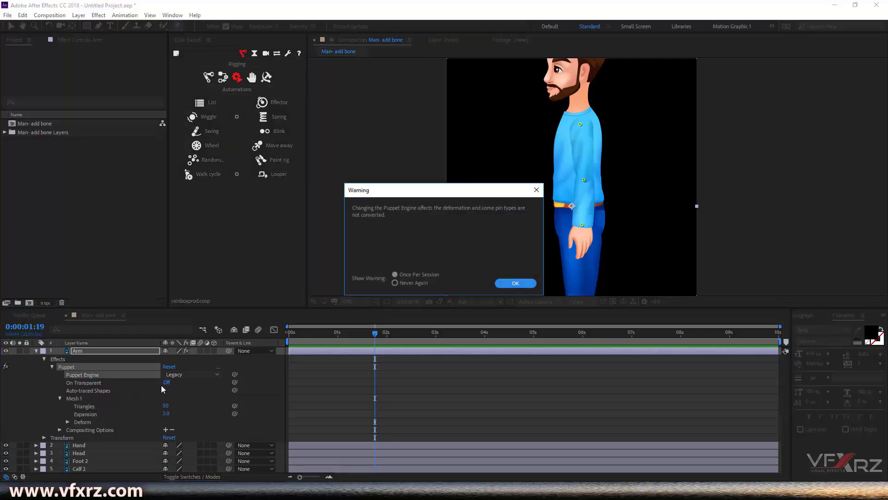
click(436, 282)
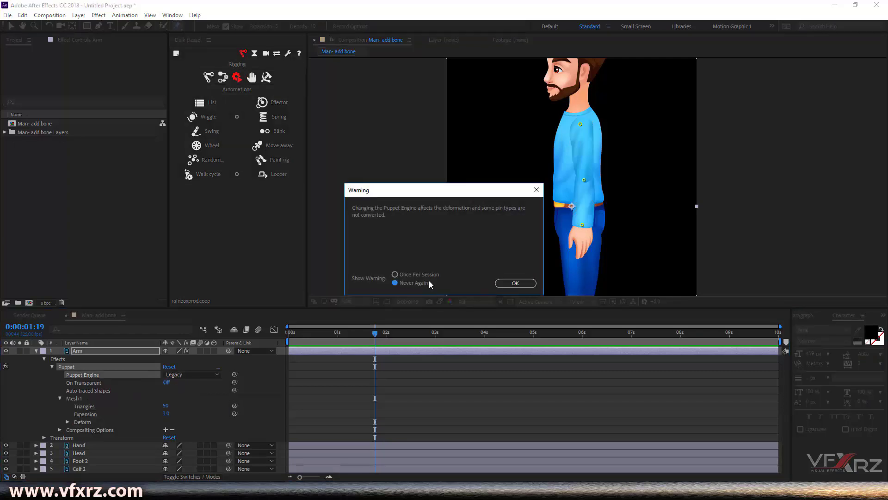
click(505, 283)
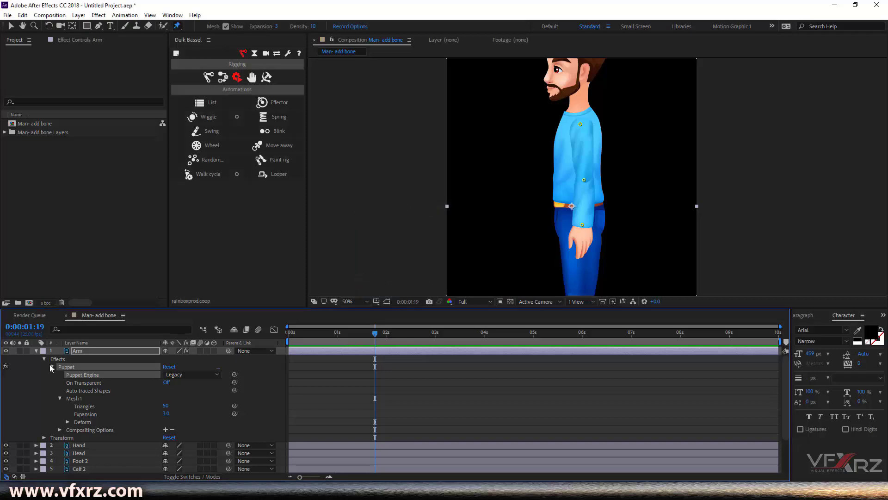
Rename the Arm layer's puppet pins, from wrist to shoulder, as hand, forarm and arm
click(68, 422)
click(102, 430)
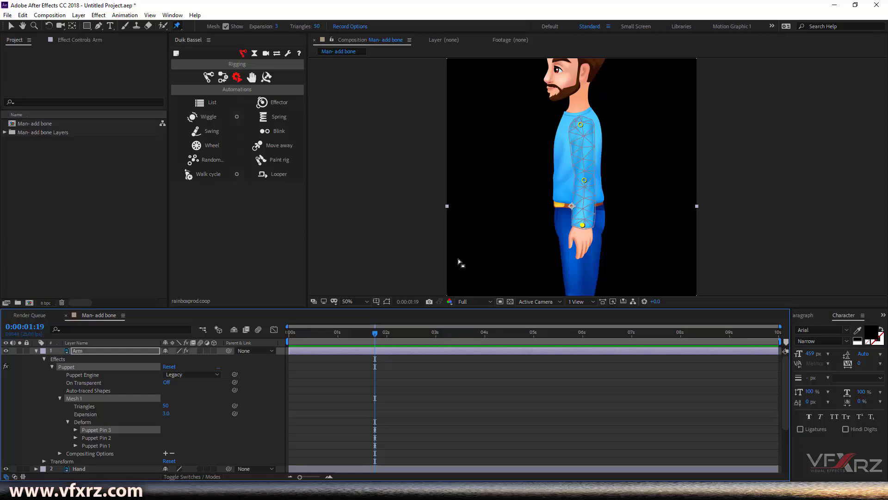
key(Return)
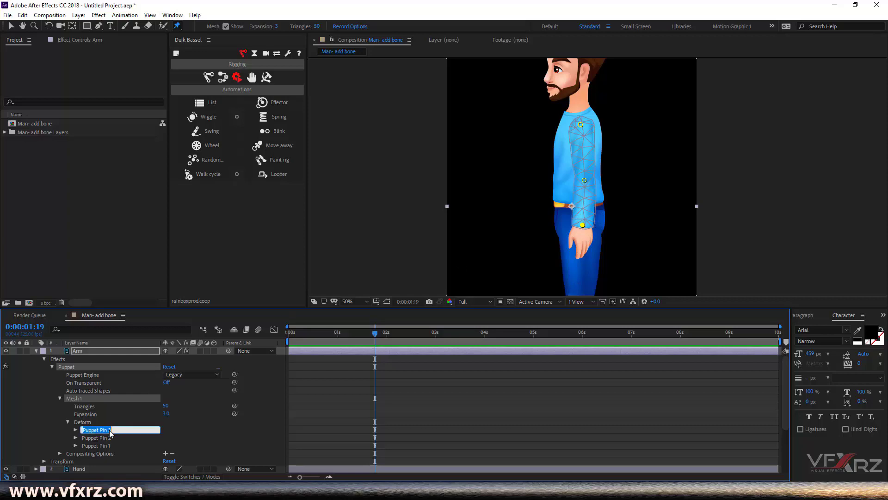
text(hand)
click(111, 438)
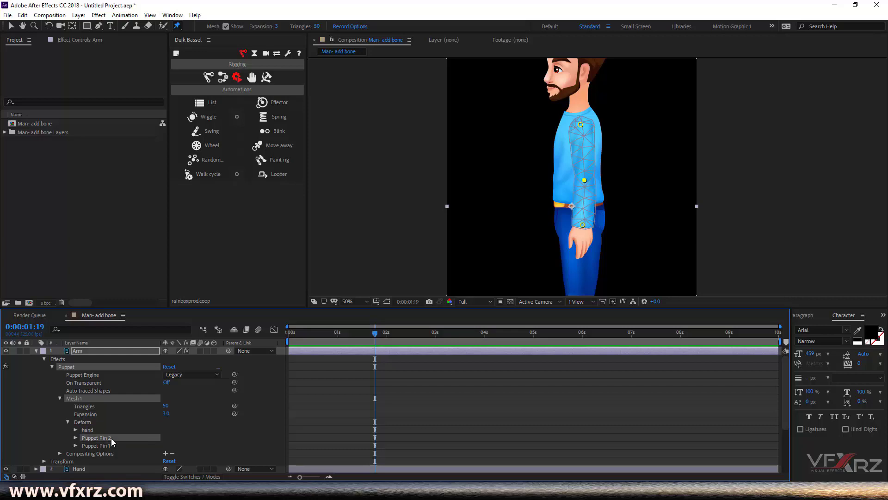
key(Return)
text(forarm)
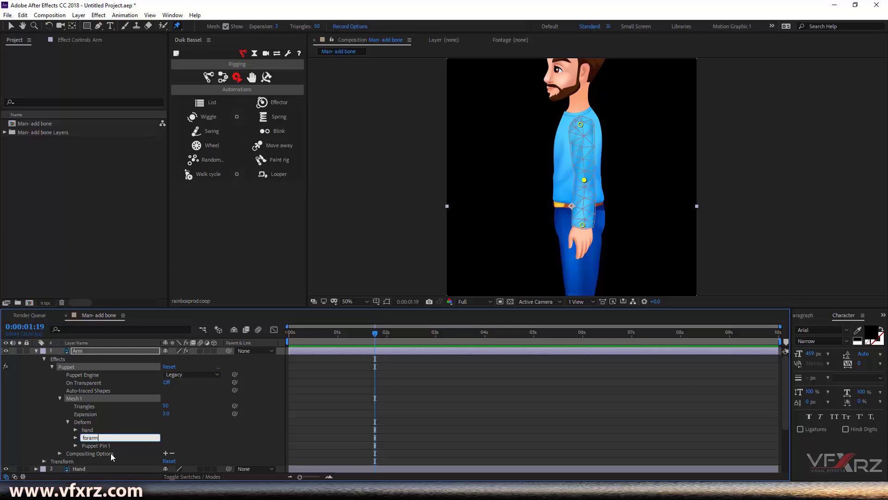
click(110, 446)
key(Return)
text(arm)
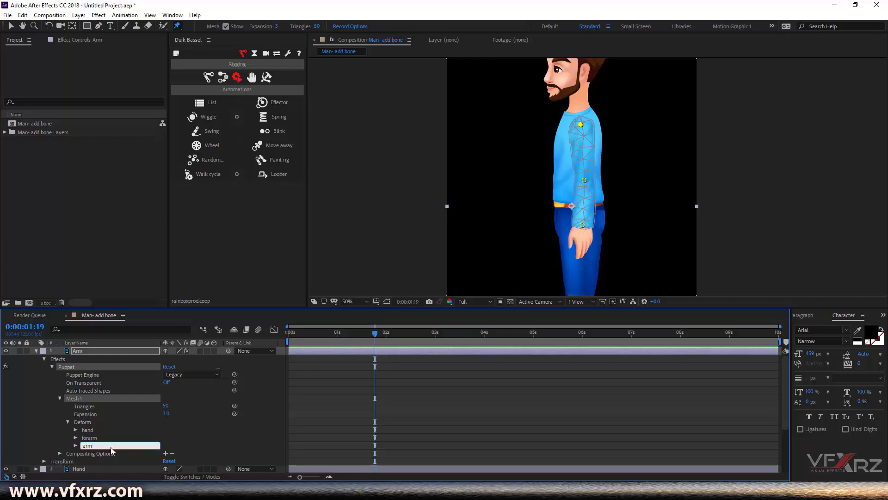
click(58, 430)
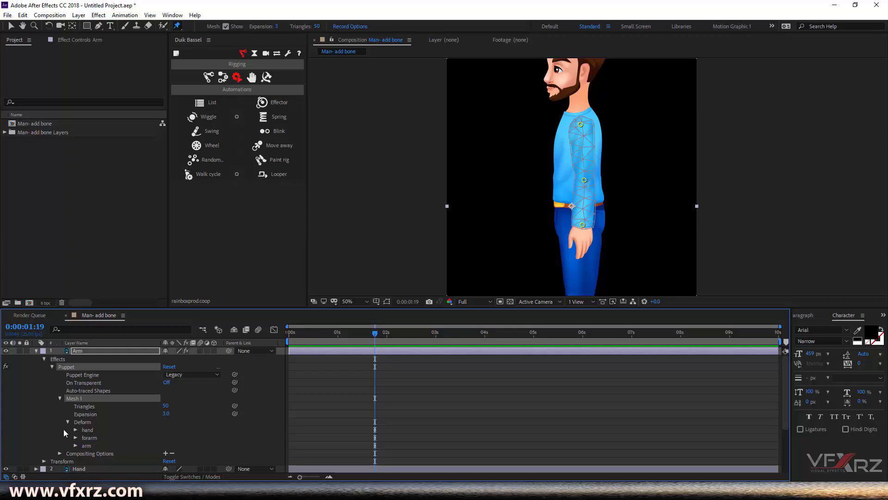
Add Duik bones to the Arm layer's hand, forarm and arm pins
click(88, 430)
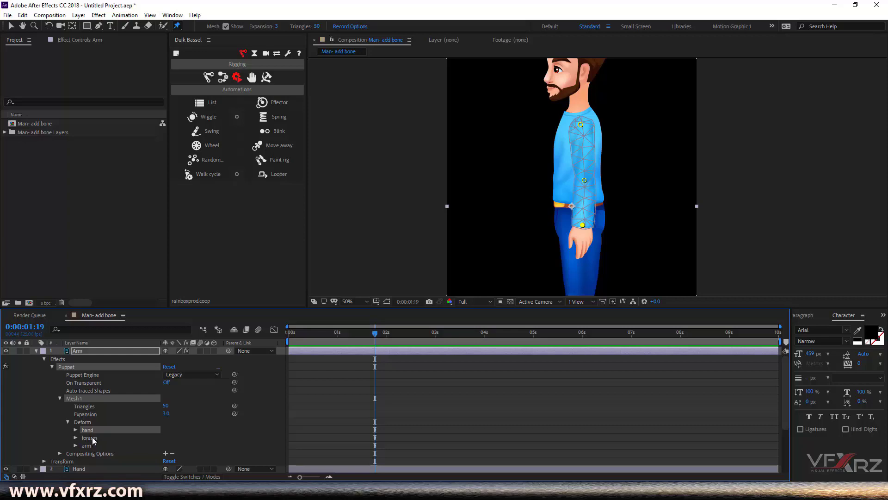
shift+click(93, 441)
shift+click(94, 444)
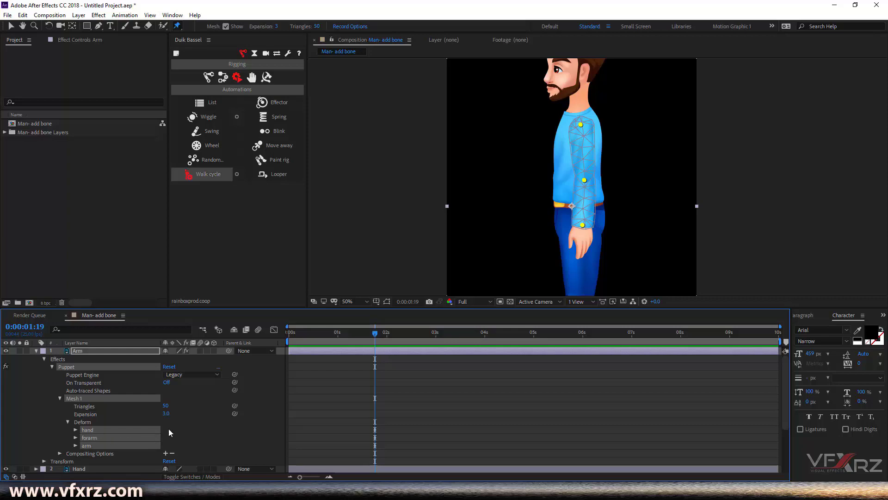
click(209, 77)
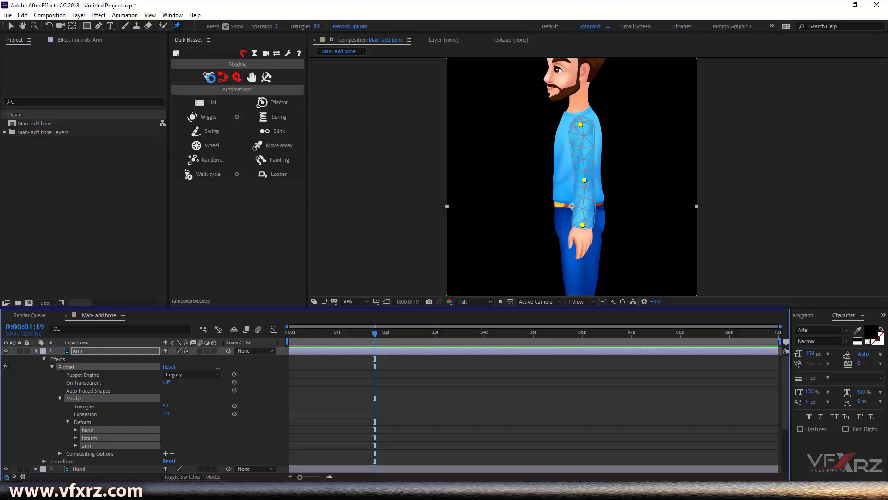
click(223, 77)
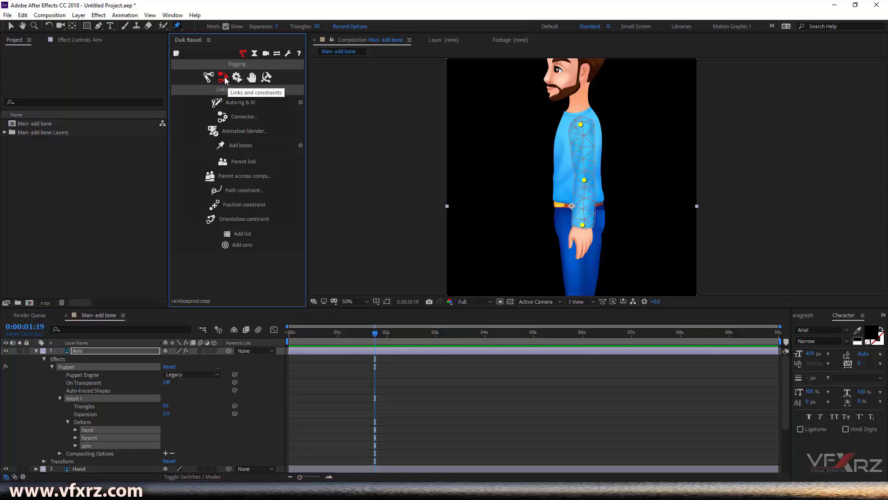
click(245, 146)
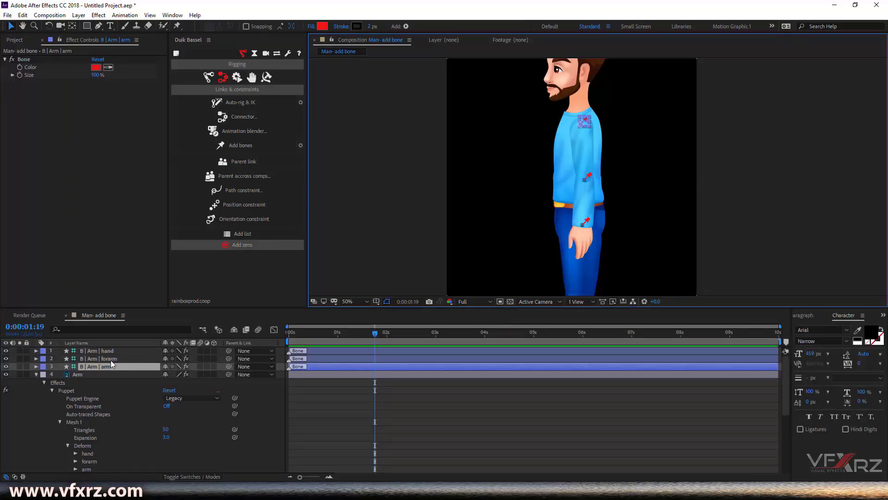
Try moving the forarm bone toward the front of the body to test the arm's bend, and undo the move
click(588, 178)
drag(591, 178, 561, 180)
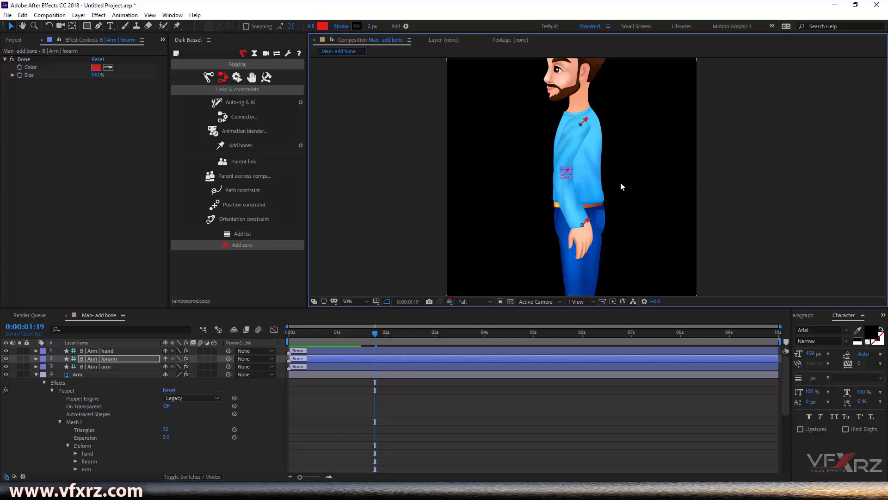
key(ctrl+z)
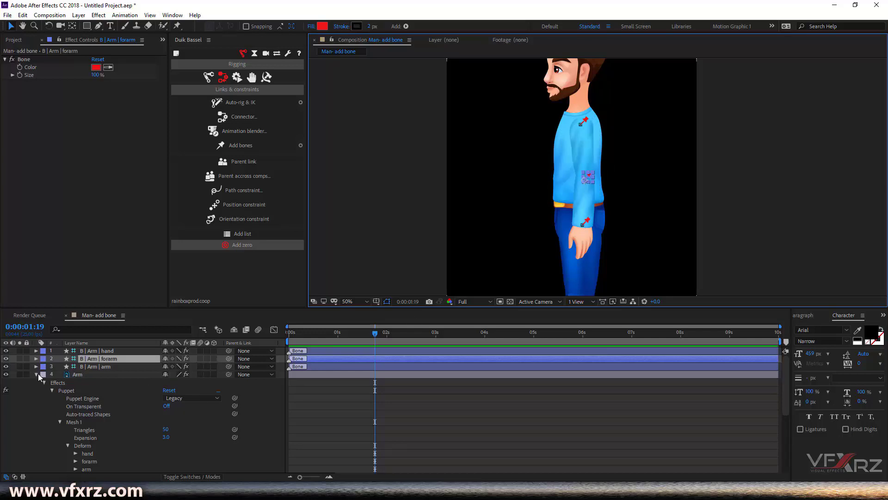
Collapse the Arm layer's properties and solo the Arm 2 layer
click(36, 374)
click(107, 374)
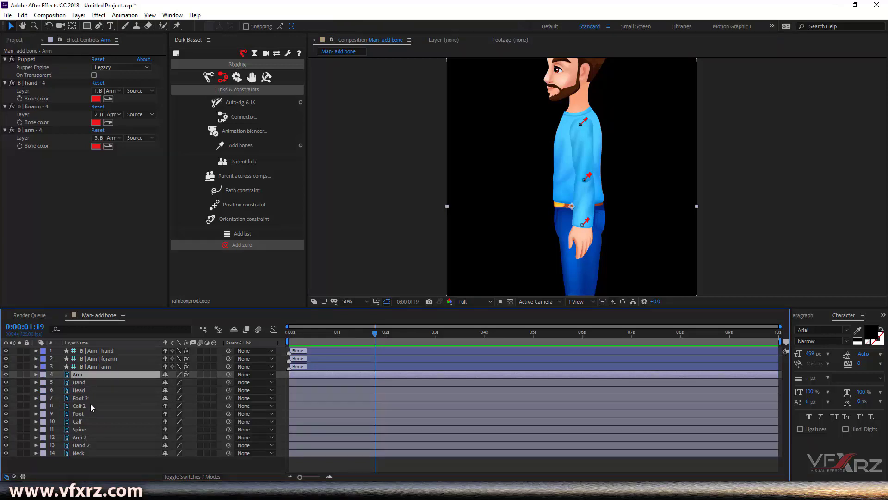
click(85, 438)
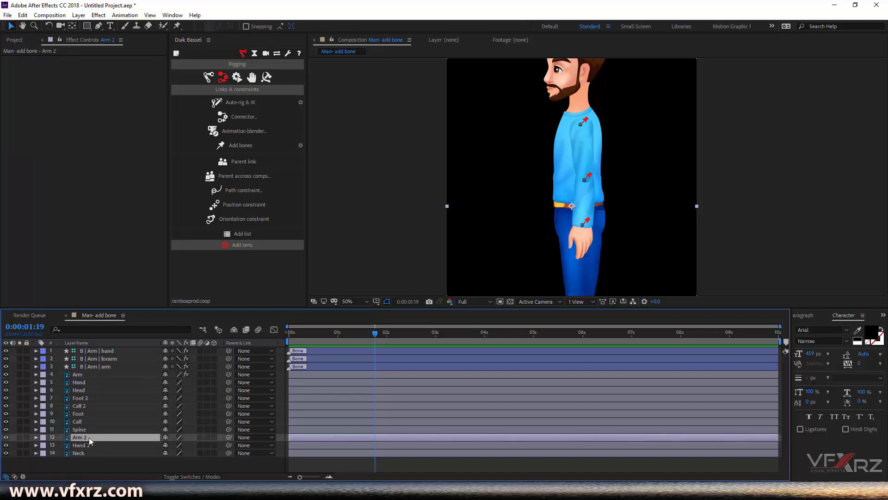
click(19, 437)
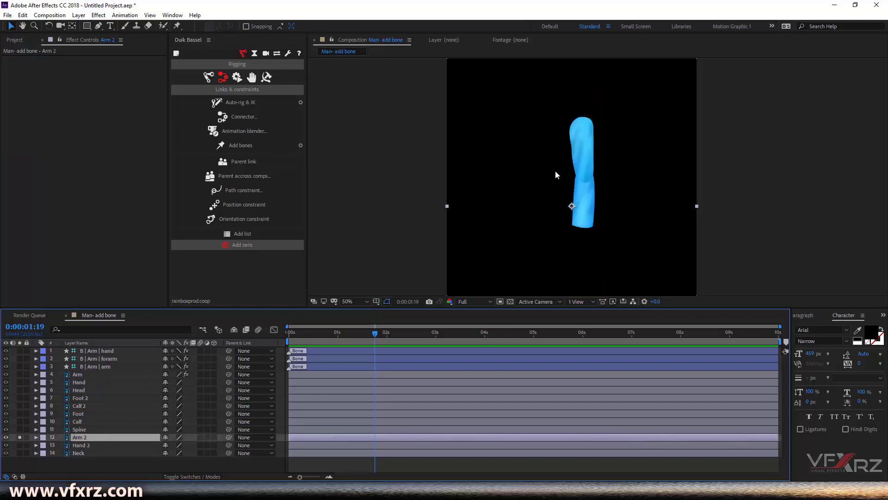
Place puppet pins at the shoulder, elbow and wrist of Arm 2 and switch its puppet engine to Legacy
click(176, 26)
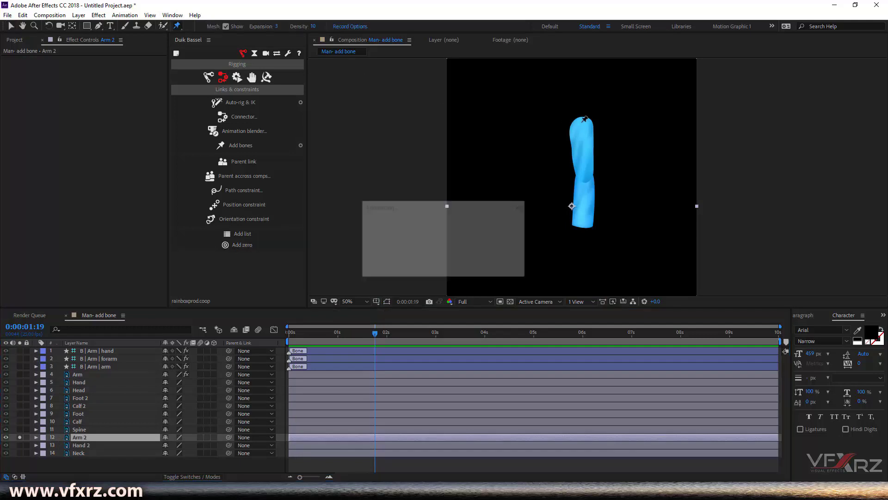
click(582, 121)
click(586, 179)
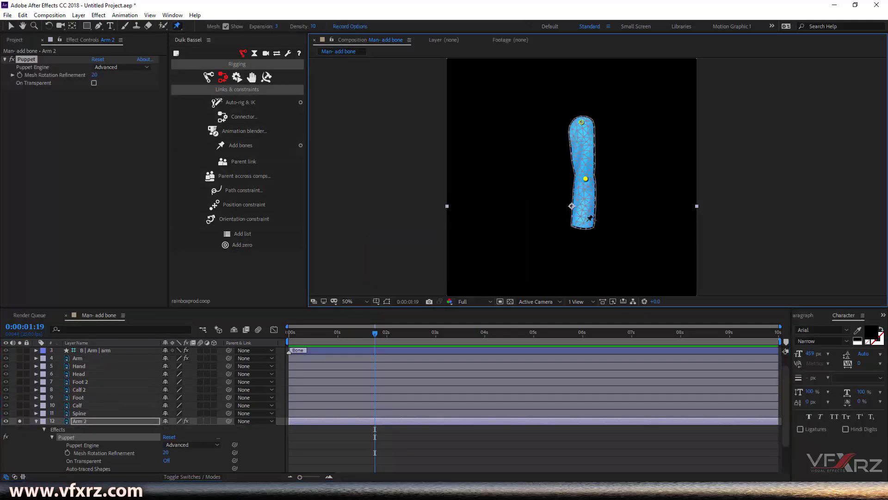
click(583, 226)
click(192, 444)
click(196, 452)
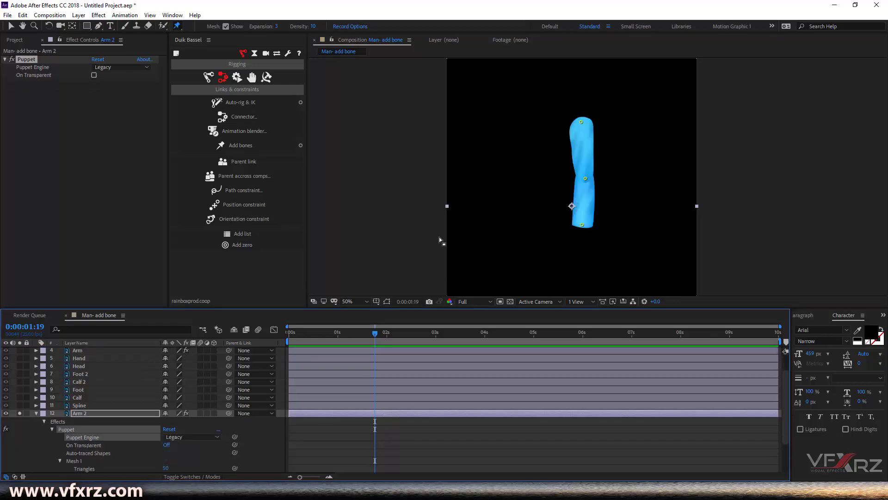
Rename Arm 2's puppet pins, from wrist to shoulder, as hand, forarm and arm
scroll(83, 456, down, 3)
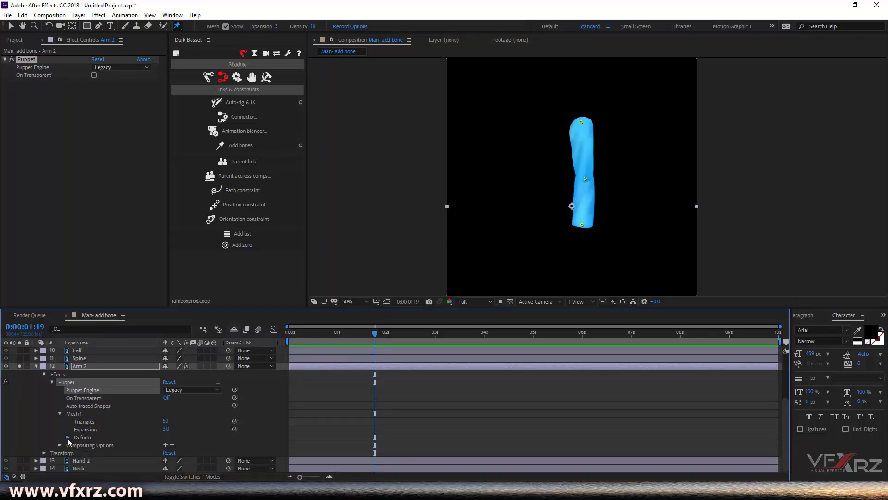
click(68, 436)
click(112, 445)
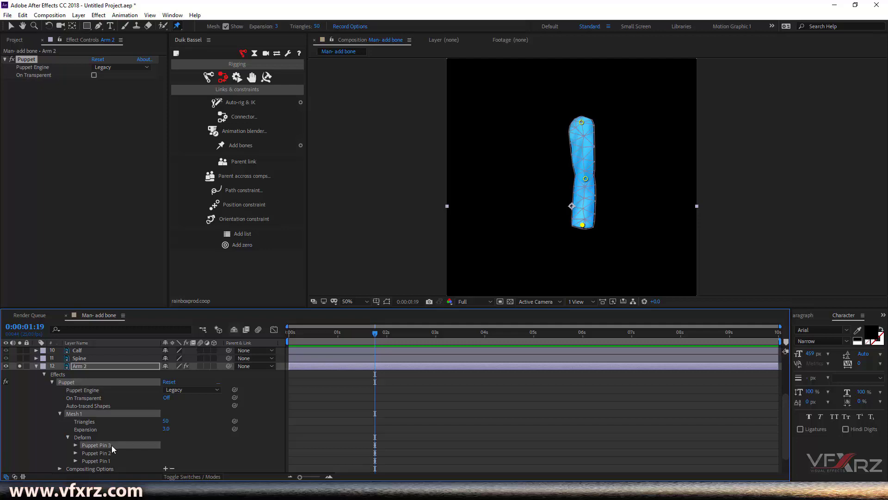
key(Return)
text(ha)
click(121, 451)
key(Return)
text(forarm)
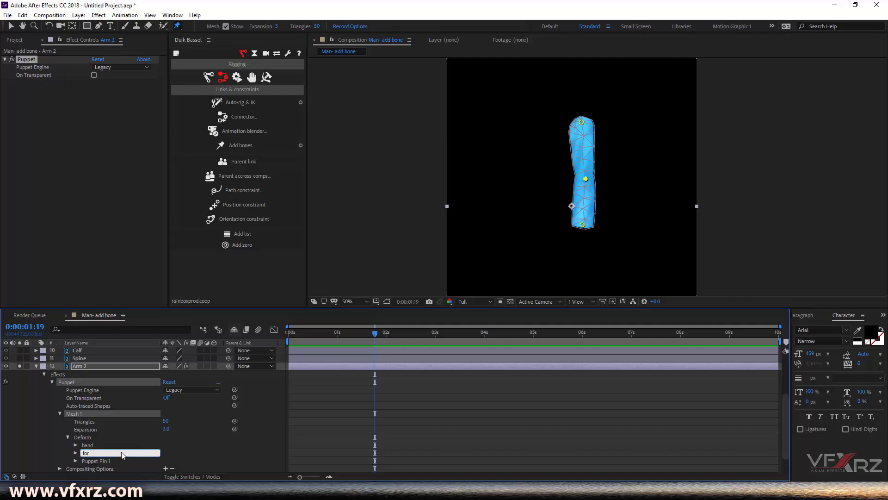
click(126, 446)
click(113, 460)
key(Return)
text(arm)
Add Duik bones to Arm 2's three pins, and collapse and unsolo the layer and its bones
click(113, 444)
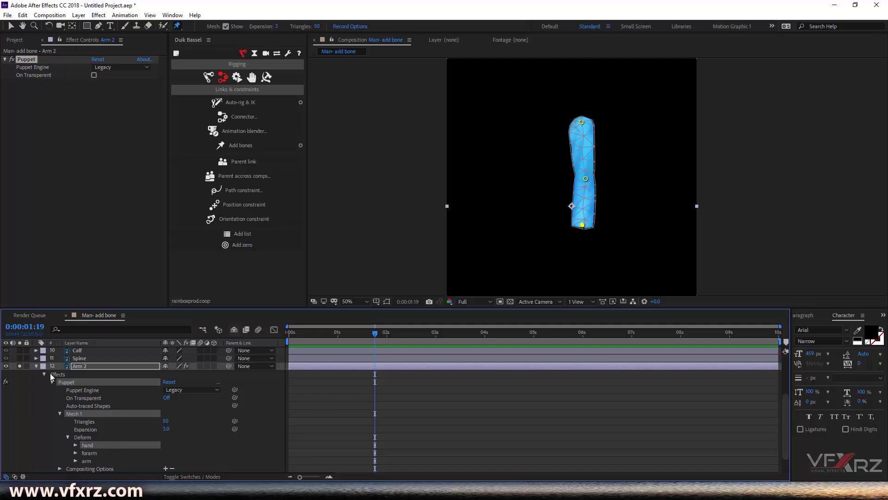
shift+click(90, 460)
click(242, 148)
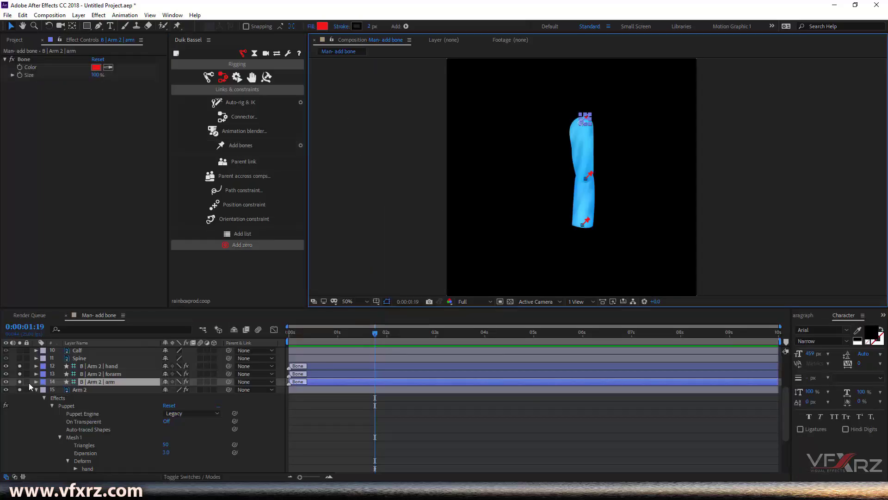
click(37, 388)
drag(20, 433, 21, 449)
Solo the Calf layer and place puppet pins at the hip, knee and ankle of the leg
click(84, 412)
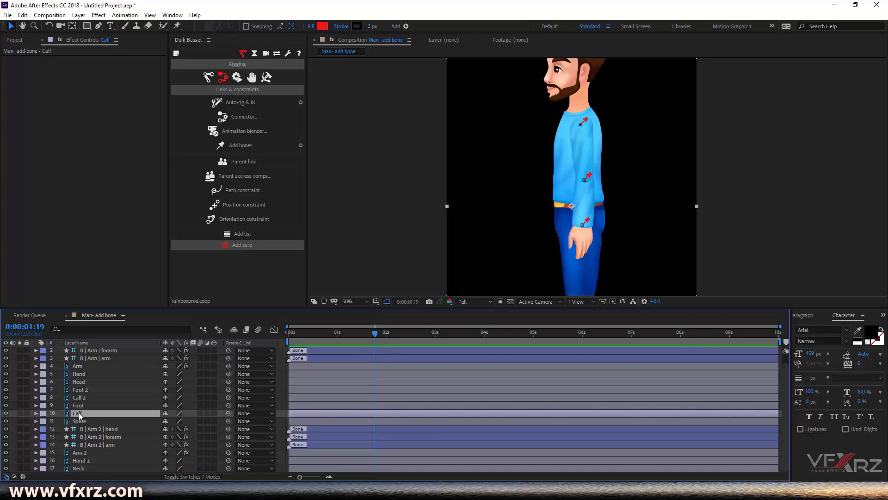
drag(468, 260, 591, 116)
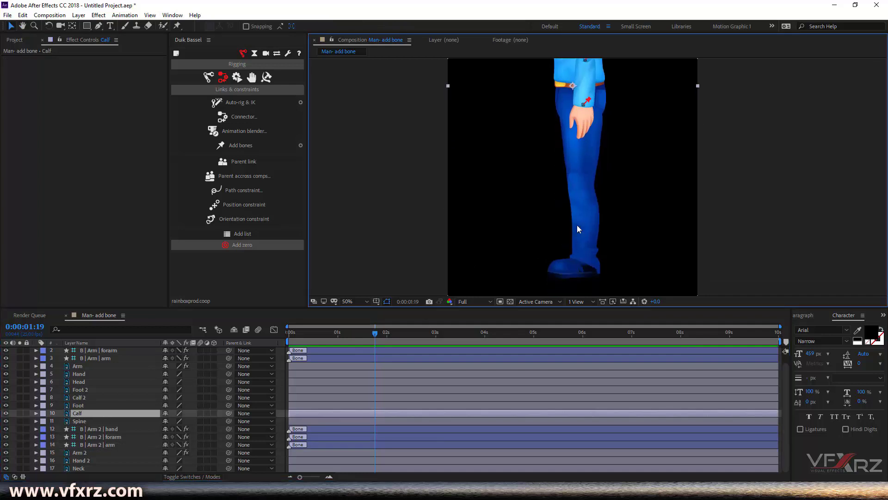
click(20, 413)
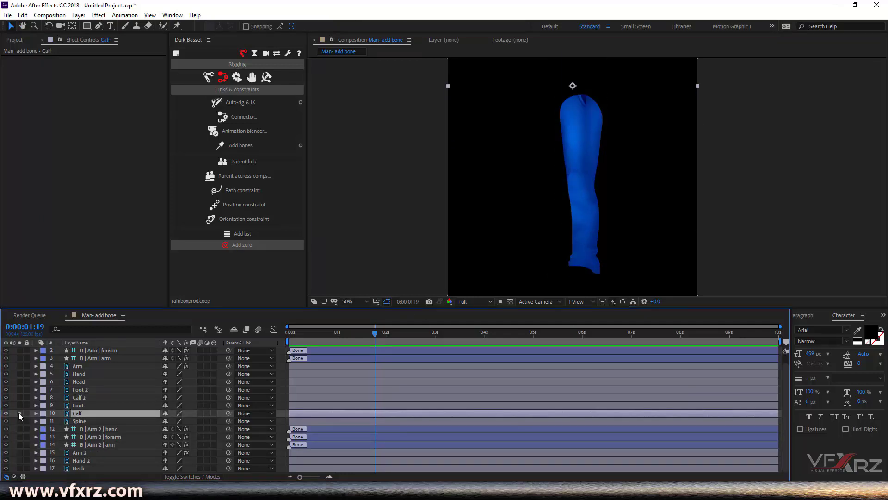
click(177, 26)
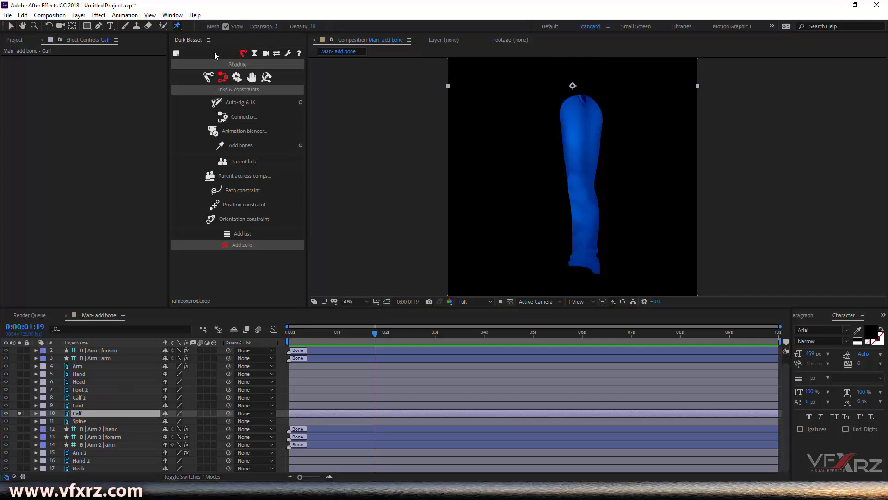
click(582, 101)
click(583, 178)
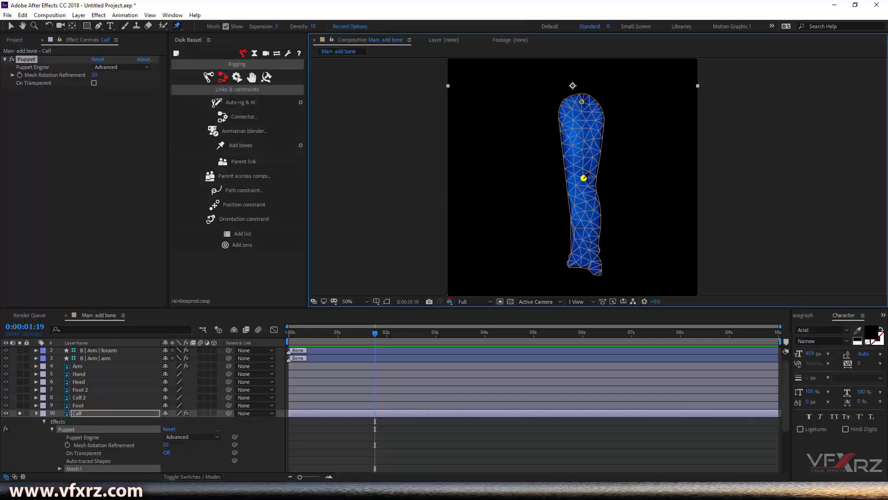
click(588, 266)
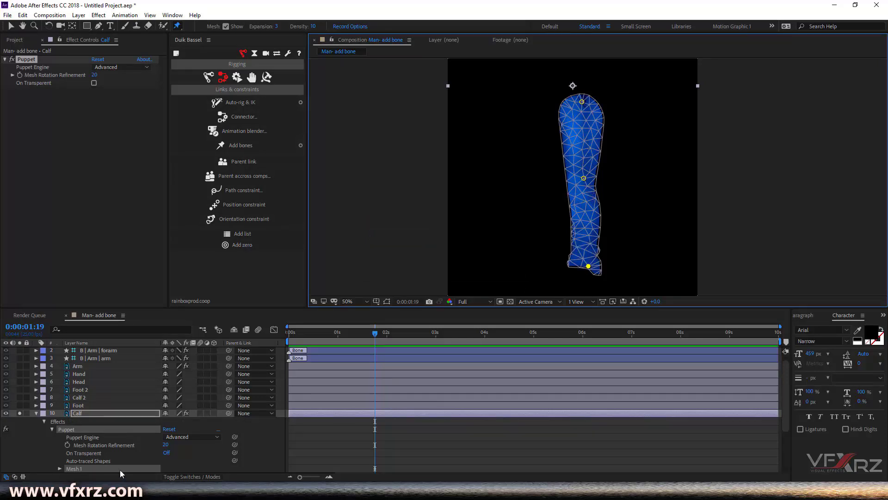
Rename the Calf layer's puppet pins, from ankle to hip, as foot, calf and thigh
scroll(100, 463, down, 3)
click(60, 444)
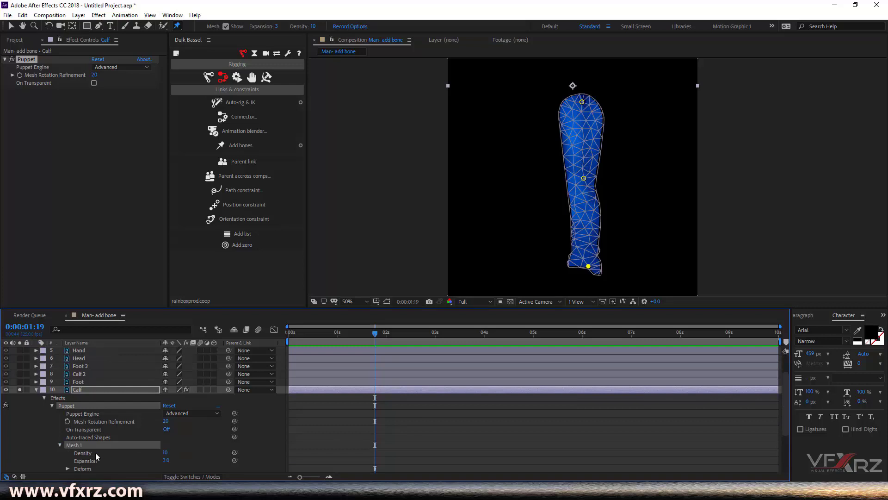
scroll(73, 439, down, 3)
click(68, 421)
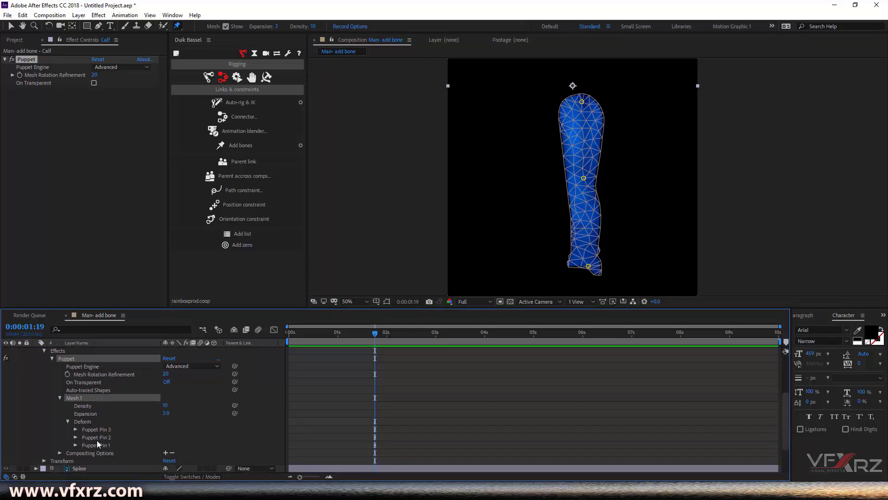
click(94, 437)
key(Return)
text(calf)
key(Return)
key(Up)
key(Return)
text(fo)
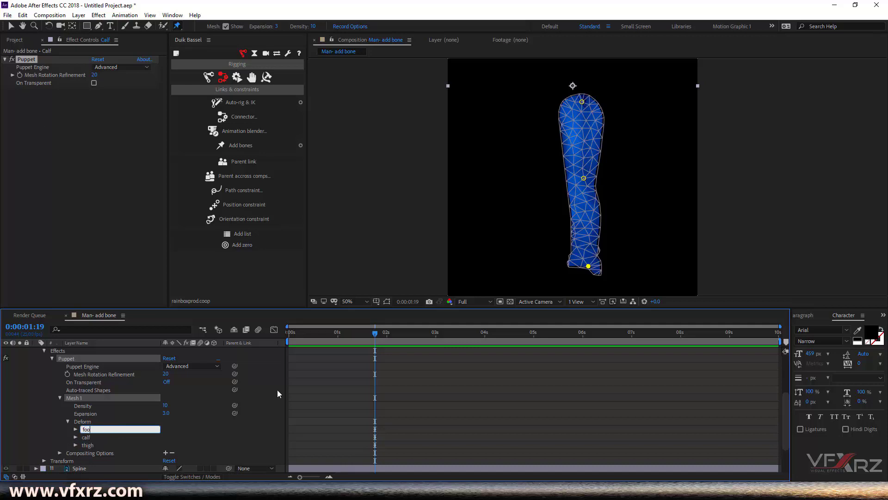
text(ot)
key(Return)
Add Duik bones to the Calf layer's foot, calf and thigh pins, and collapse and unsolo the layer and its bones
shift+click(103, 437)
shift+click(101, 445)
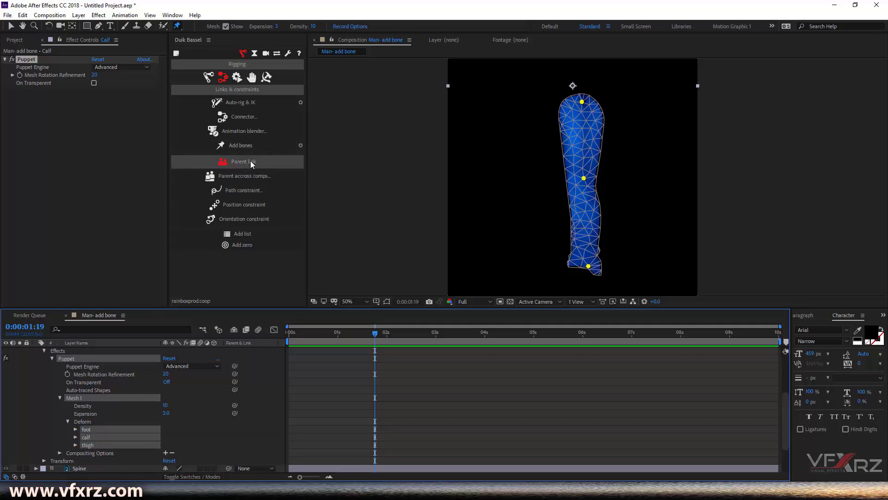
click(251, 145)
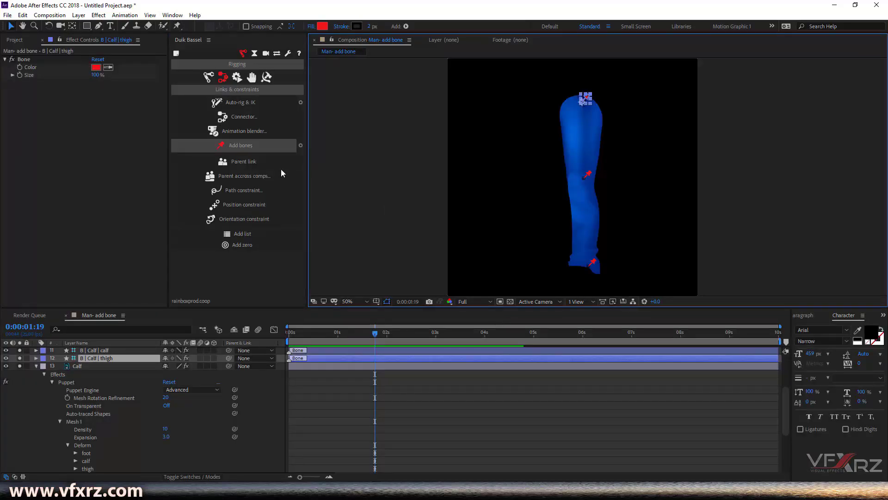
click(59, 421)
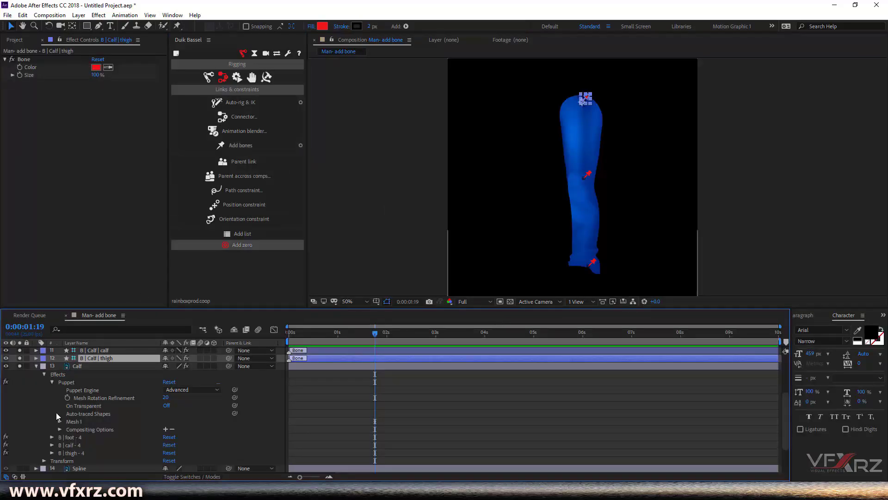
click(36, 366)
drag(21, 393, 21, 410)
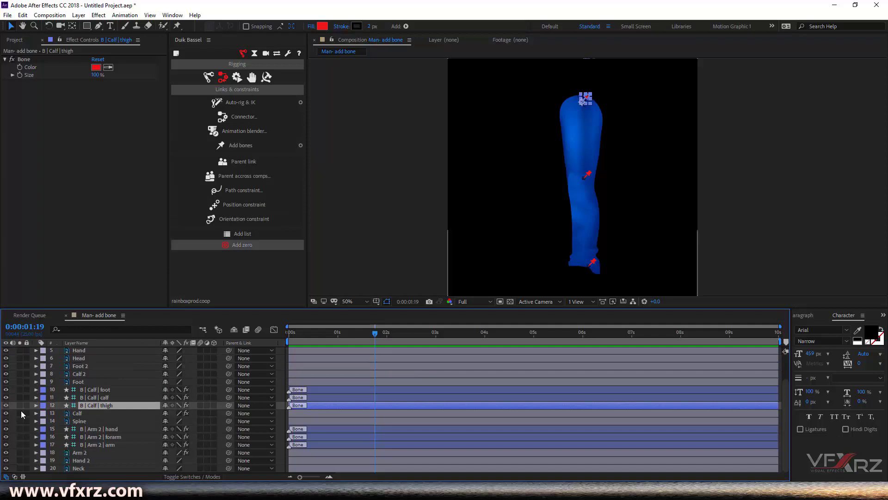
Solo the Calf 2 layer and expand its properties
scroll(83, 393, up, 2)
click(82, 405)
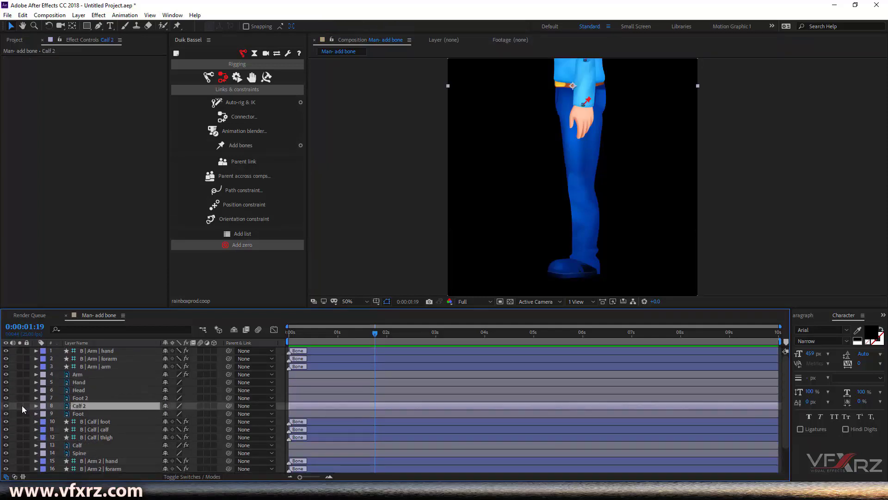
click(20, 405)
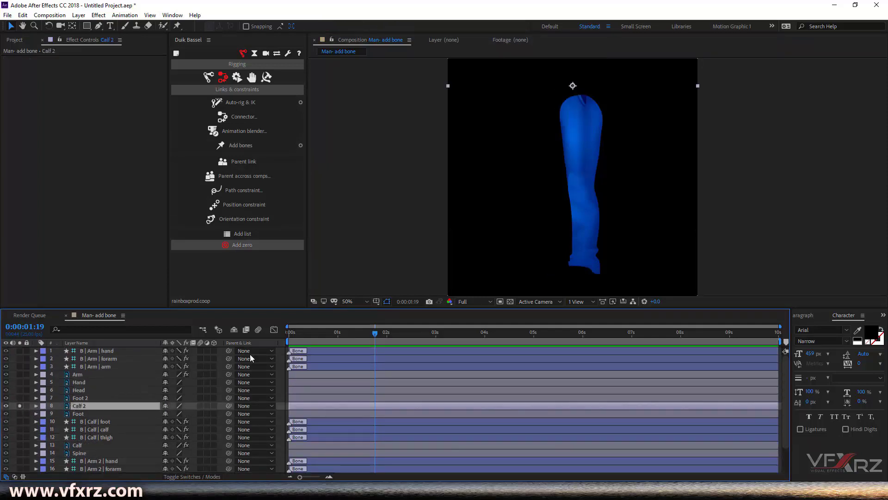
click(36, 405)
Place puppet pins at the hip, knee and ankle of Calf 2 and switch its puppet engine to Legacy
click(177, 26)
click(579, 101)
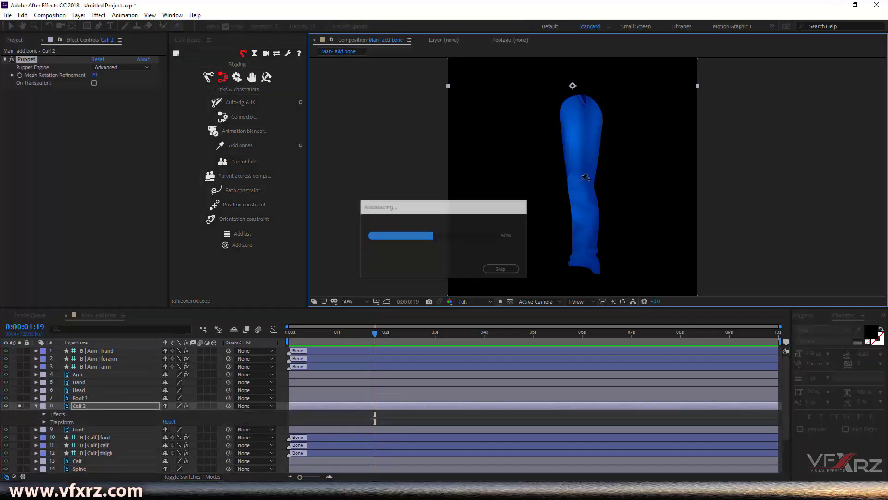
click(580, 181)
click(587, 262)
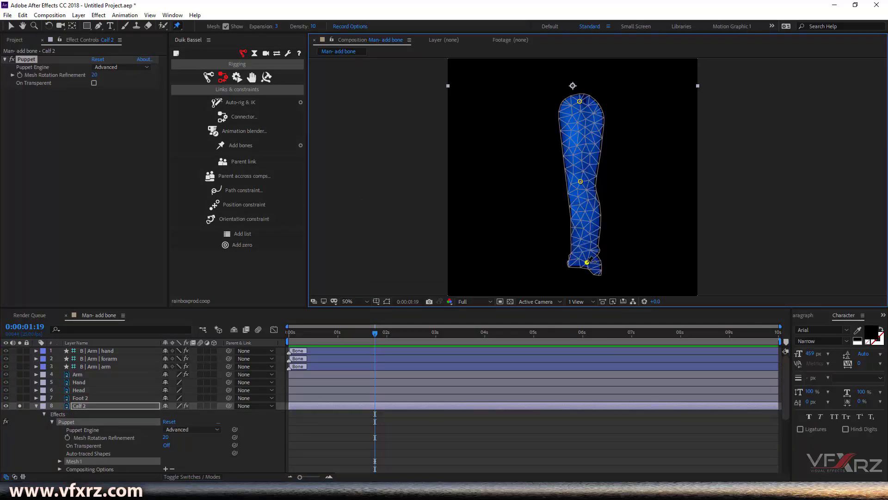
click(204, 426)
click(166, 437)
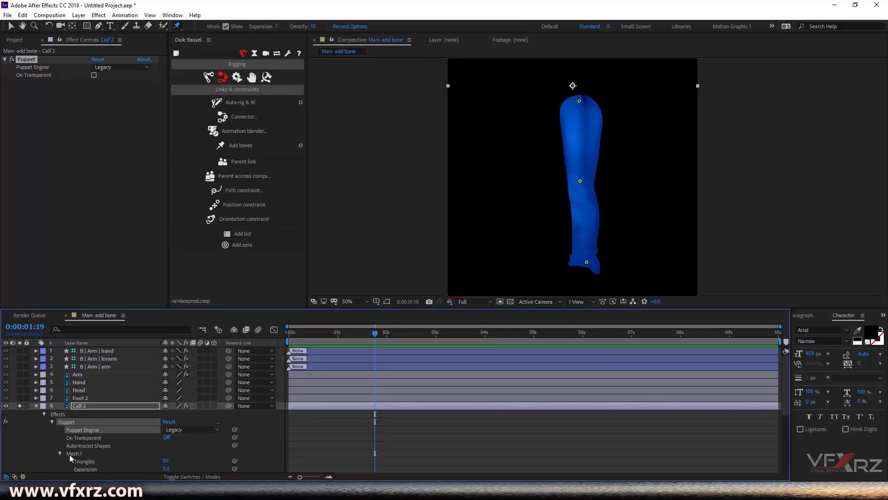
Rename Calf 2's puppet pins, from ankle to hip, as foot 2, calf 2 and thigh 2
click(60, 453)
scroll(101, 436, down, 3)
click(68, 430)
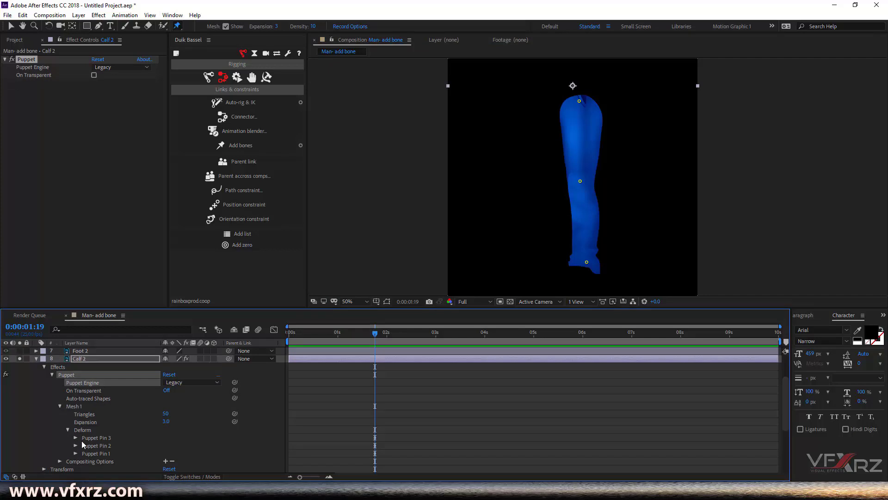
click(96, 440)
key(Return)
text(foot)
key(Tab)
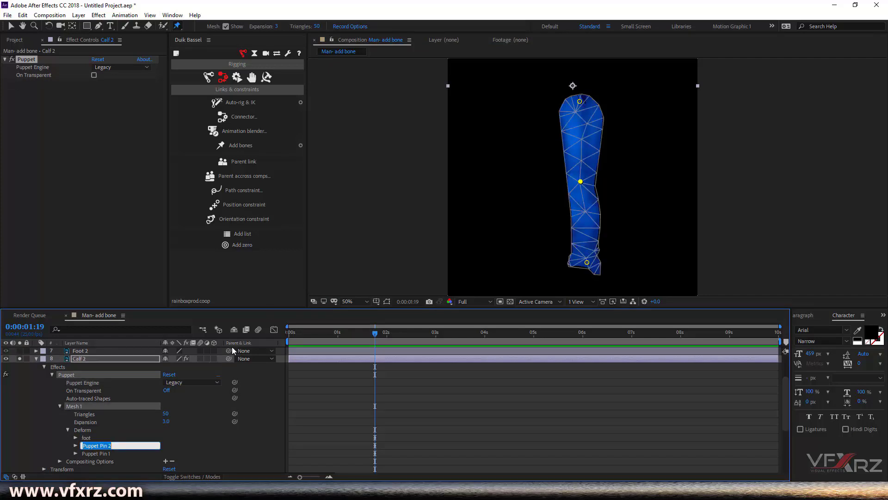
key(Escape)
key(Return)
text(foot 2)
key(Tab)
text(calf 2)
key(Tab)
text(thigh 2)
key(Return)
Add Duik bones to Calf 2's three pins, and collapse and unsolo the layer and its bones
click(118, 437)
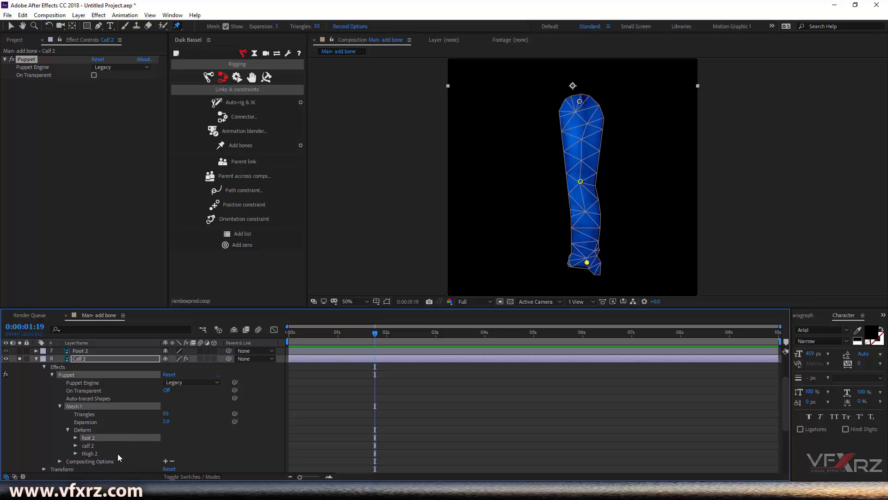
shift+click(117, 453)
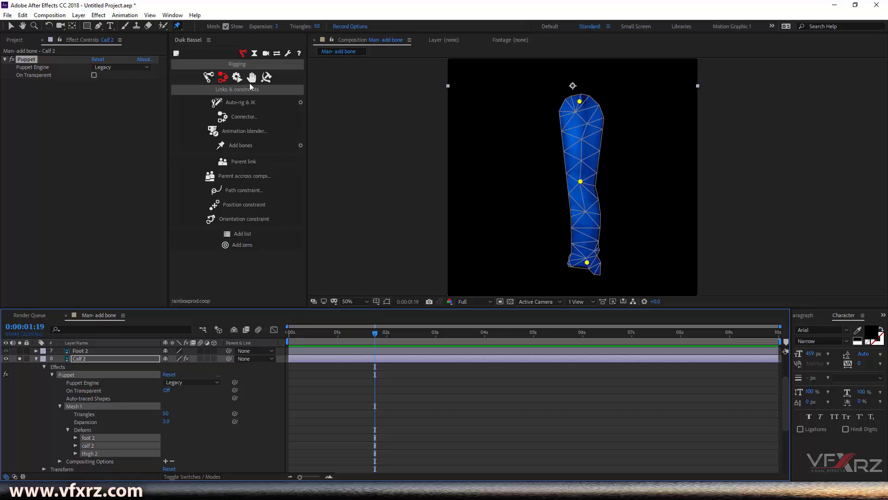
click(241, 147)
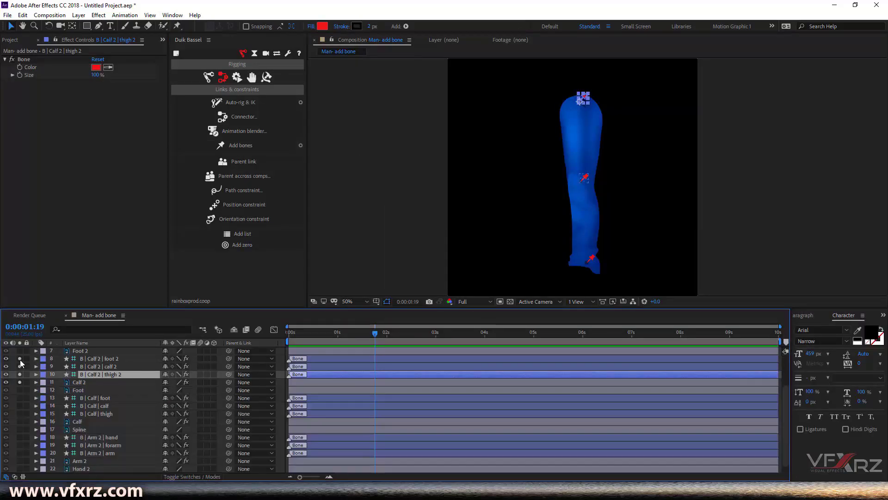
scroll(104, 413, down, 3)
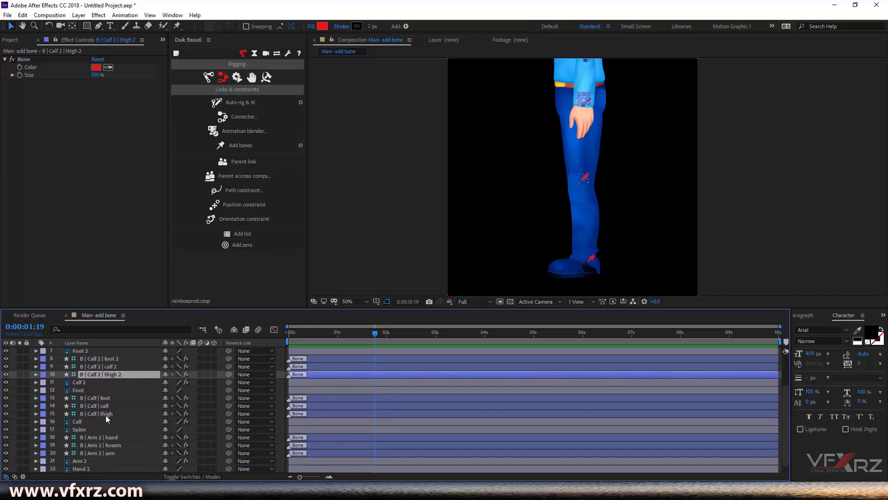
Solo the Spine layer and place puppet pins at the upper chest, waist and hips of the torso
click(86, 421)
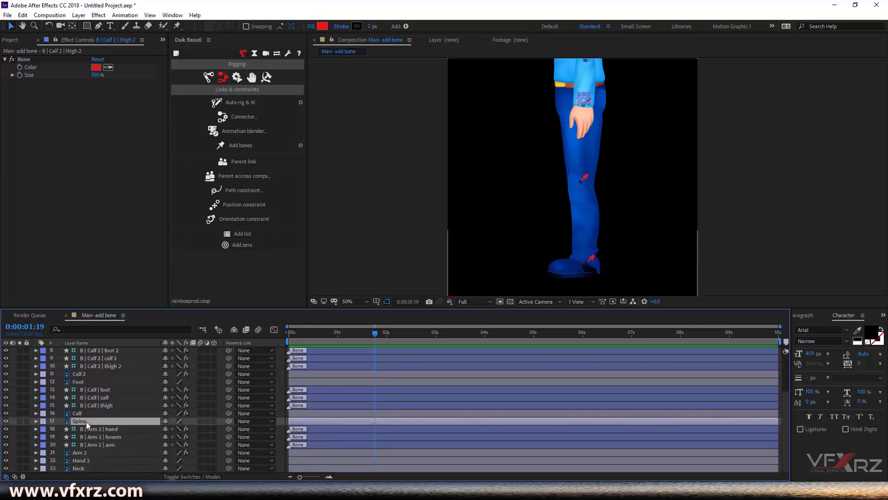
drag(519, 233, 521, 352)
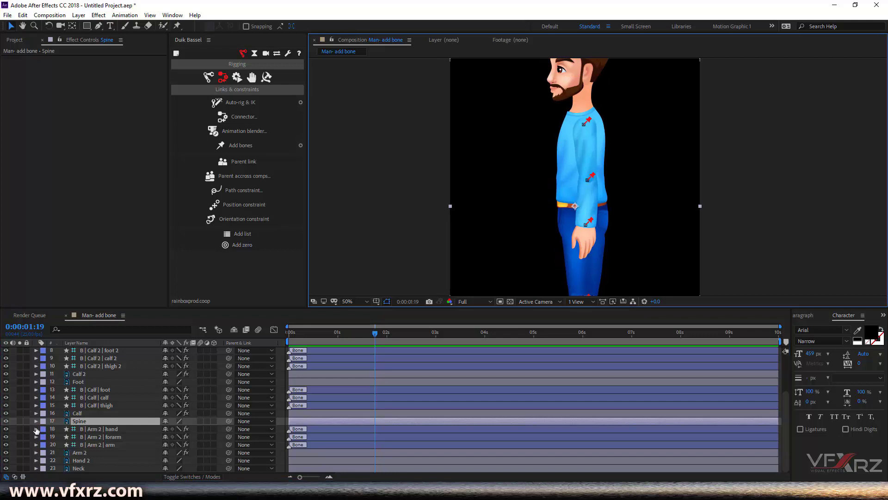
click(20, 421)
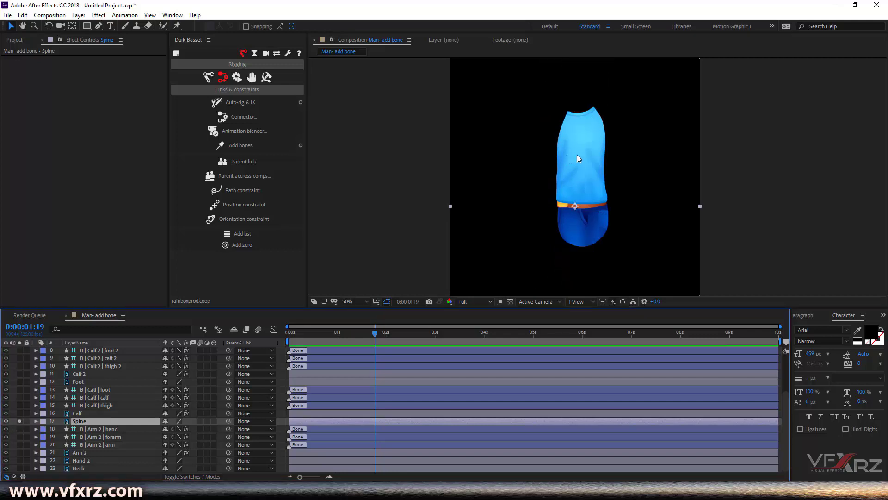
click(177, 26)
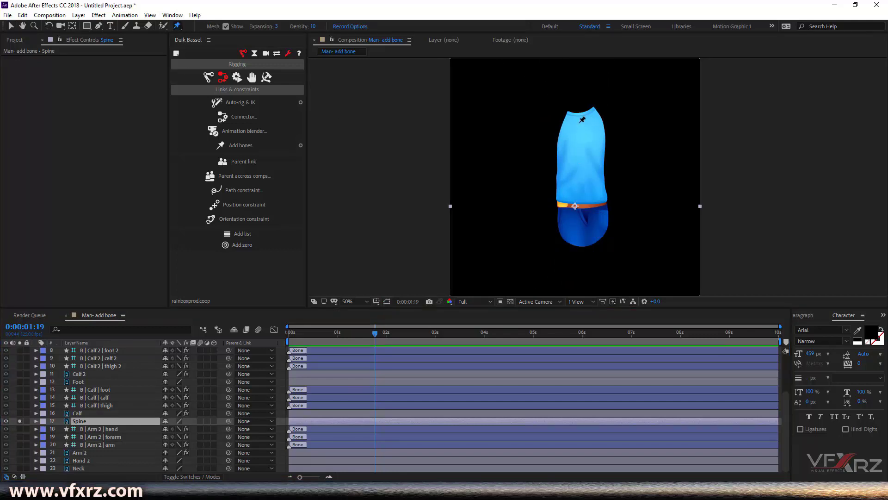
click(581, 127)
click(582, 177)
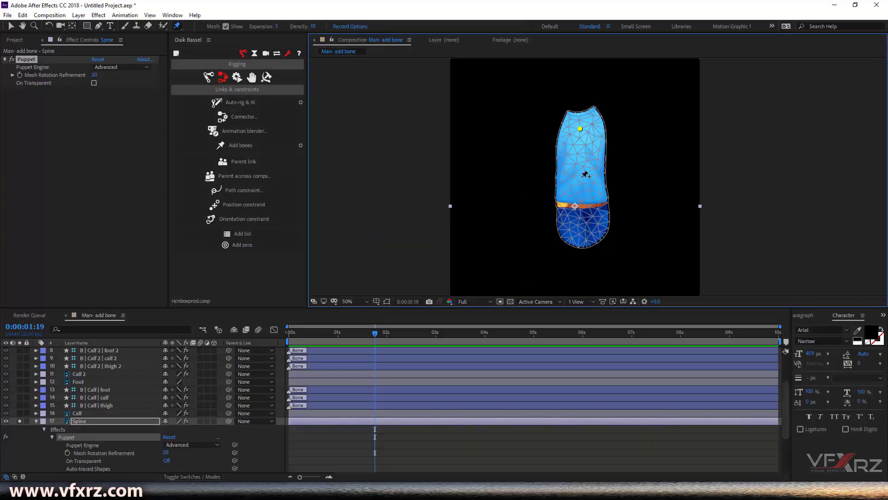
click(583, 228)
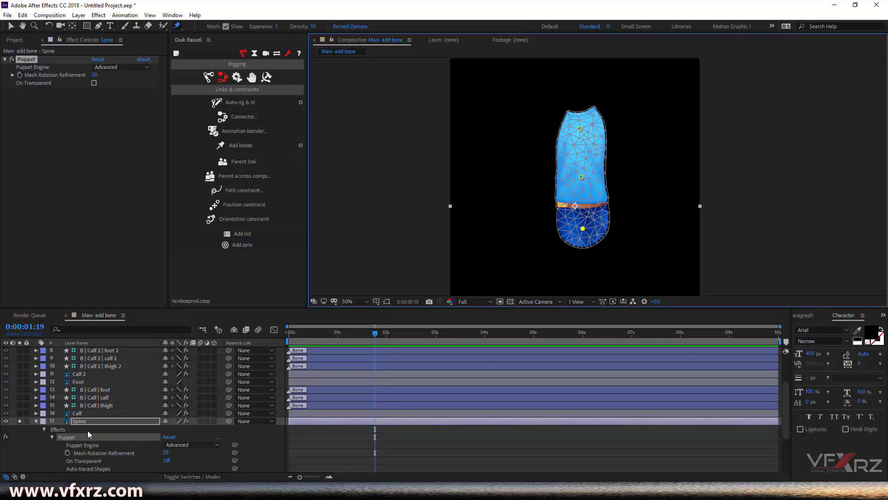
Switch the Spine layer's puppet engine to Legacy
scroll(79, 454, down, 2)
click(59, 430)
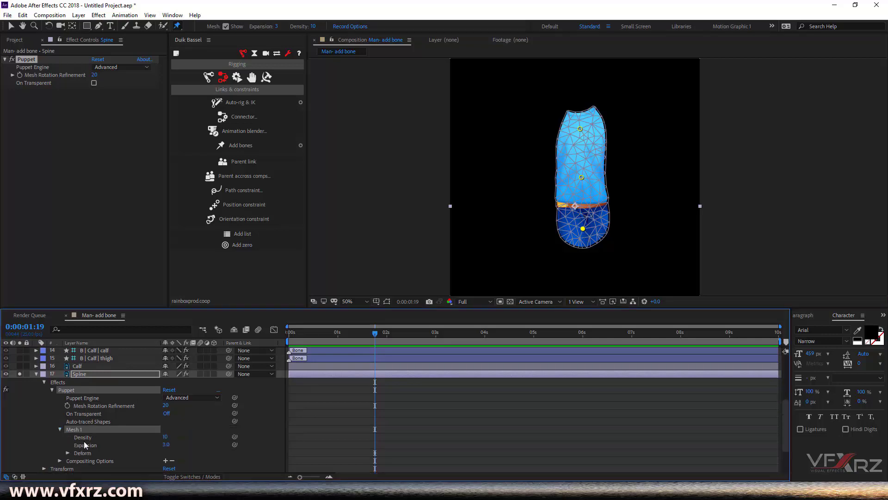
click(176, 398)
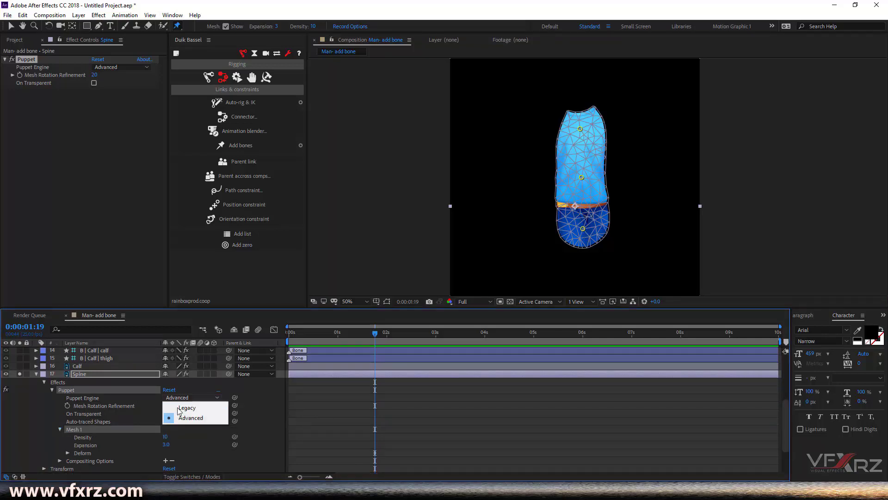
click(186, 408)
Rename the Spine layer's puppet pins, from hips to upper chest, as Hips, Spine and Spine 2
scroll(116, 417, down, 2)
click(67, 406)
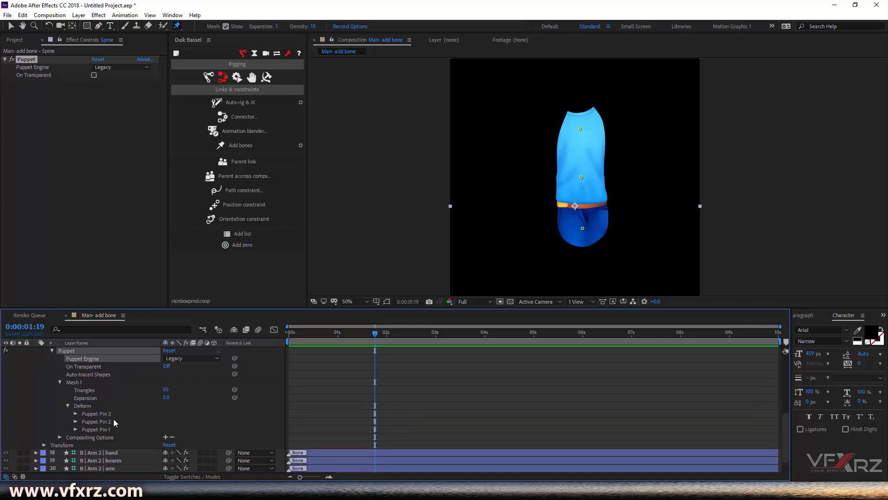
key(Return)
text(Spine 2)
click(113, 421)
key(Return)
text(Spine)
key(Return)
click(103, 413)
key(Return)
text(Hips)
key(Return)
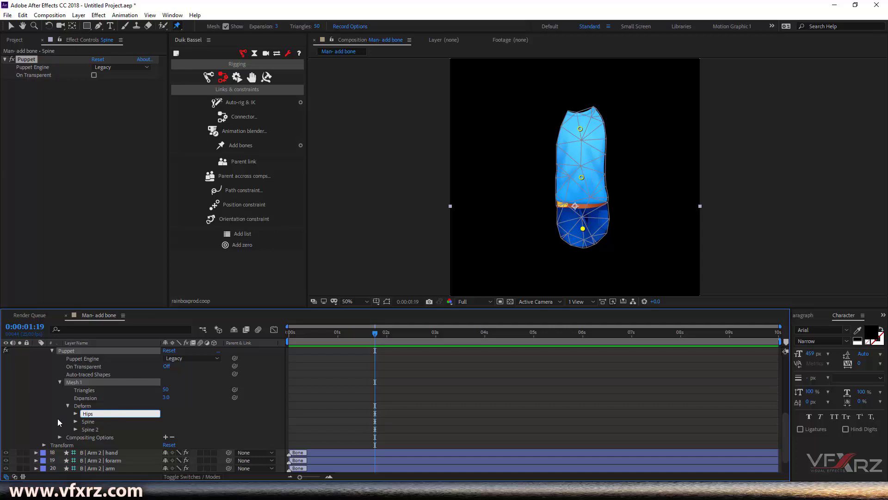
click(55, 389)
scroll(57, 387, up, 3)
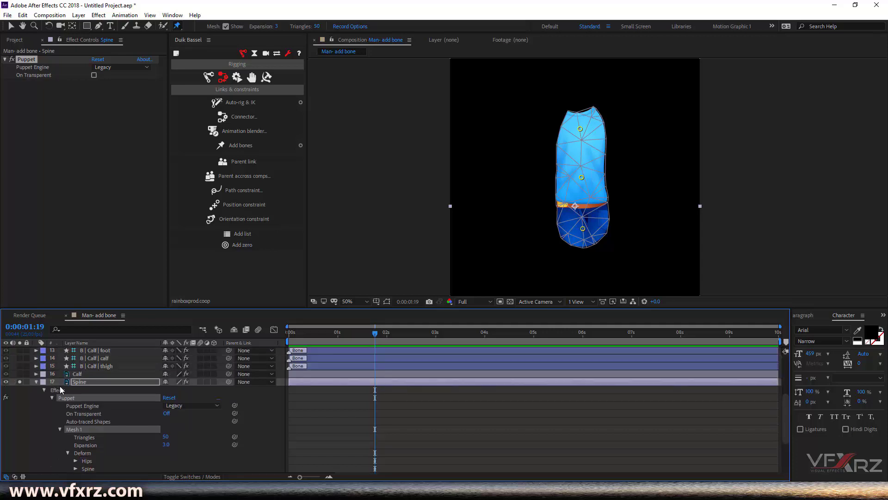
click(36, 382)
scroll(21, 413, up, 2)
click(18, 420)
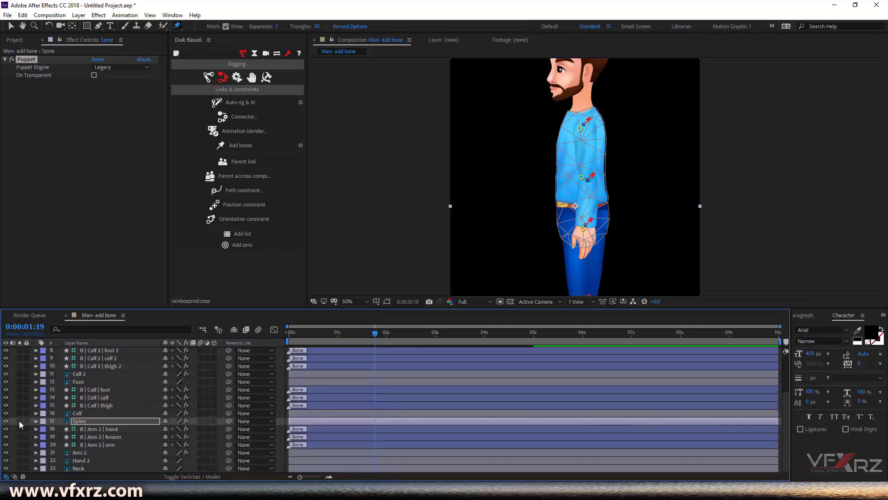
click(18, 420)
click(36, 420)
Add Duik bones to the Spine layer's Hips, Spine and Spine 2 pins, and collapse and unsolo the layer and its bones
scroll(58, 436, down, 3)
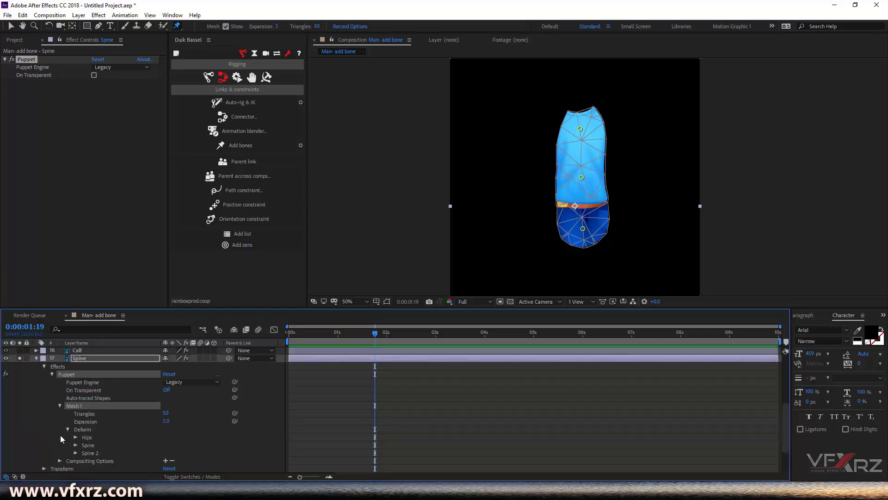
click(86, 437)
shift+click(90, 453)
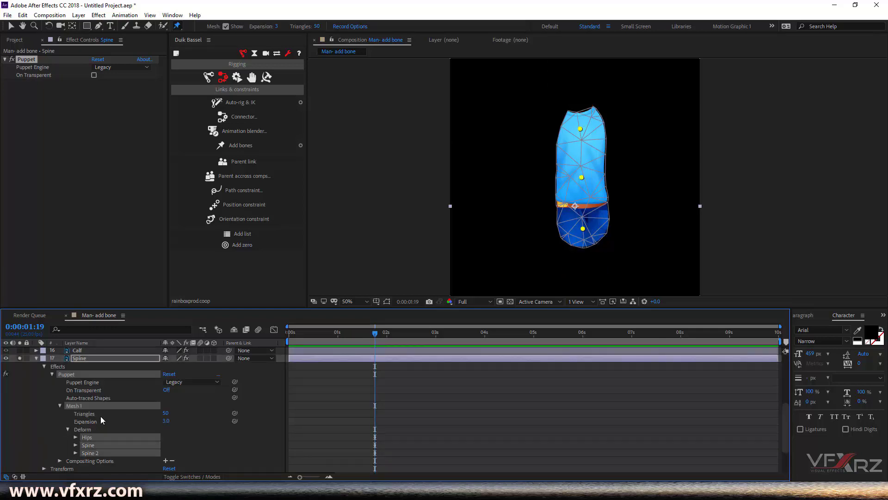
click(234, 148)
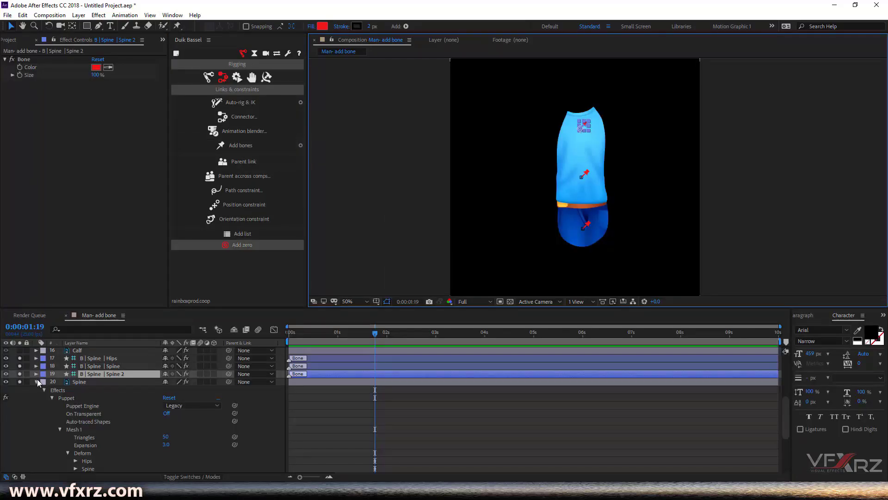
click(37, 381)
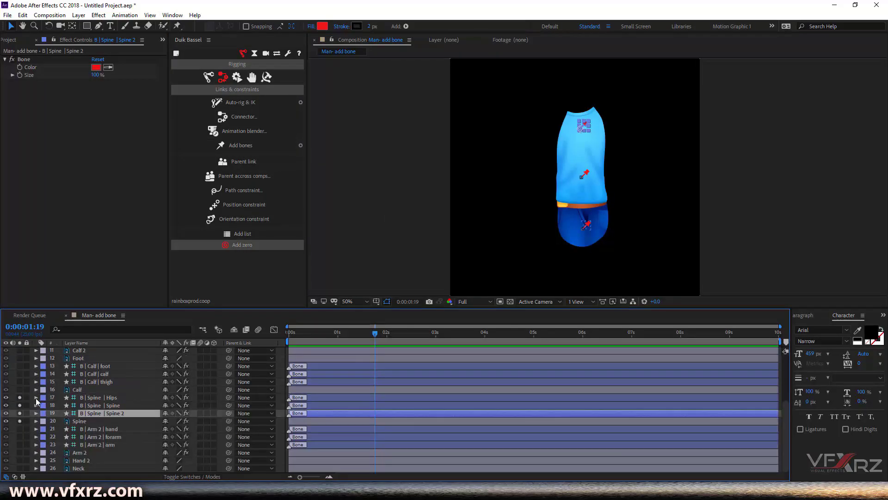
click(24, 420)
scroll(107, 368, up, 3)
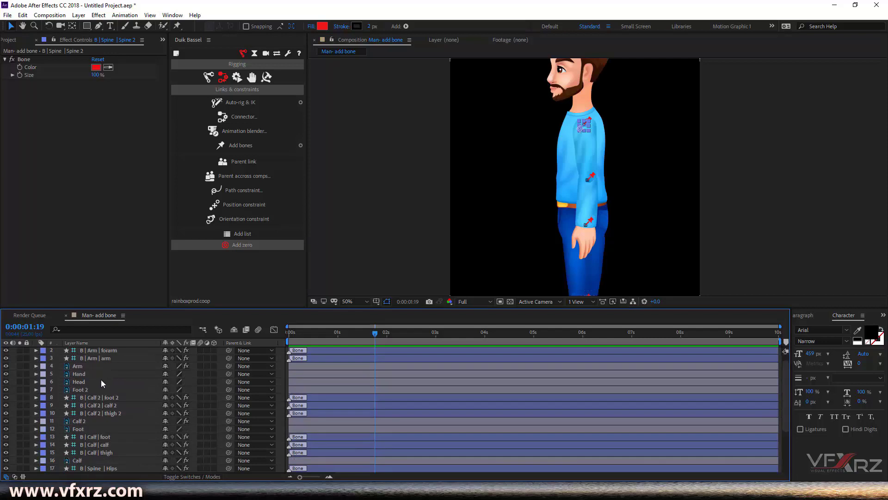
Solo the Neck layer and place puppet pins at the base and the top of the neck
scroll(102, 381, down, 3)
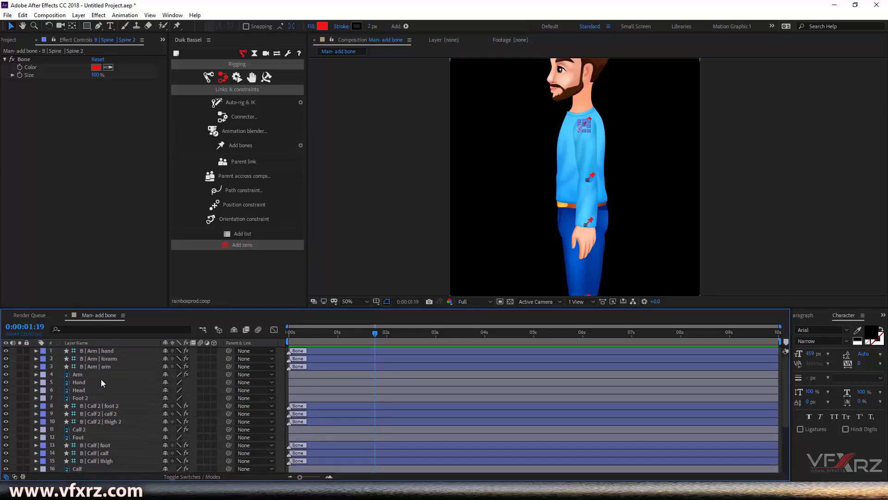
scroll(103, 382, down, 1)
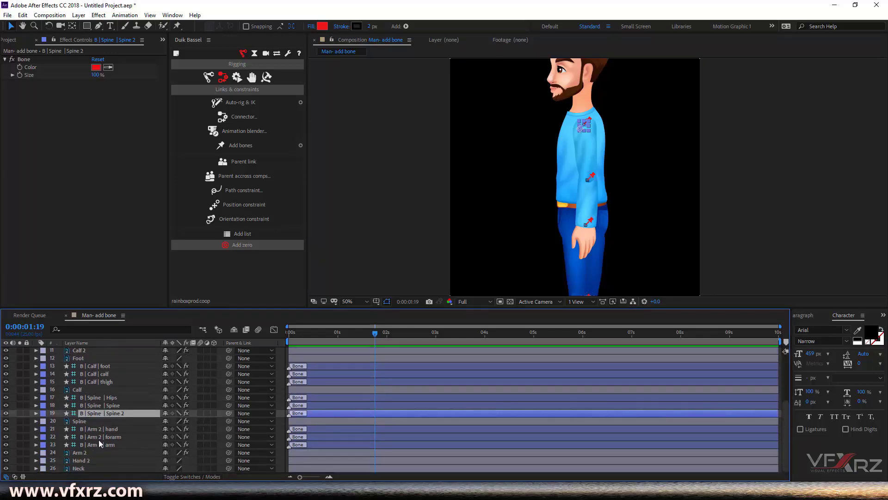
click(85, 468)
scroll(578, 158, up, 3)
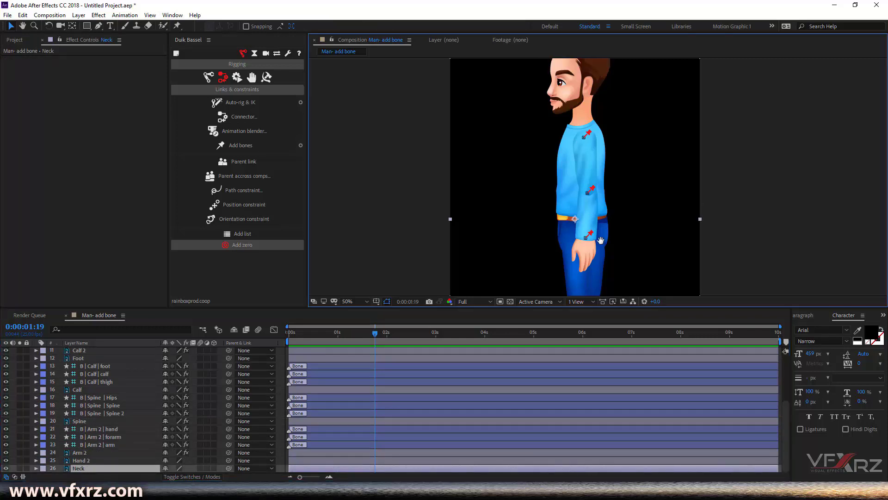
click(20, 468)
click(176, 26)
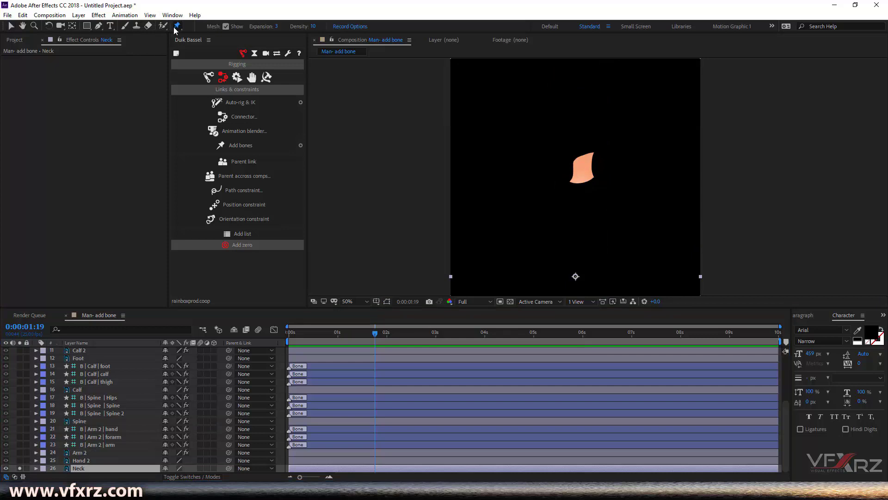
click(582, 180)
click(583, 158)
Switch the Neck layer's puppet engine to Legacy
scroll(87, 450, down, 2)
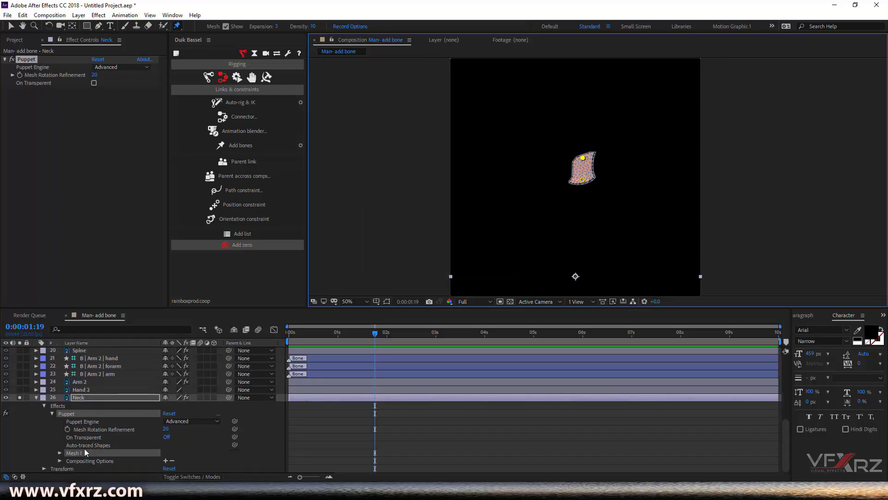
click(172, 421)
click(169, 435)
Rename the Neck layer's lower puppet pin as neck and the upper one as head
scroll(74, 453, down, 2)
scroll(88, 454, down, 2)
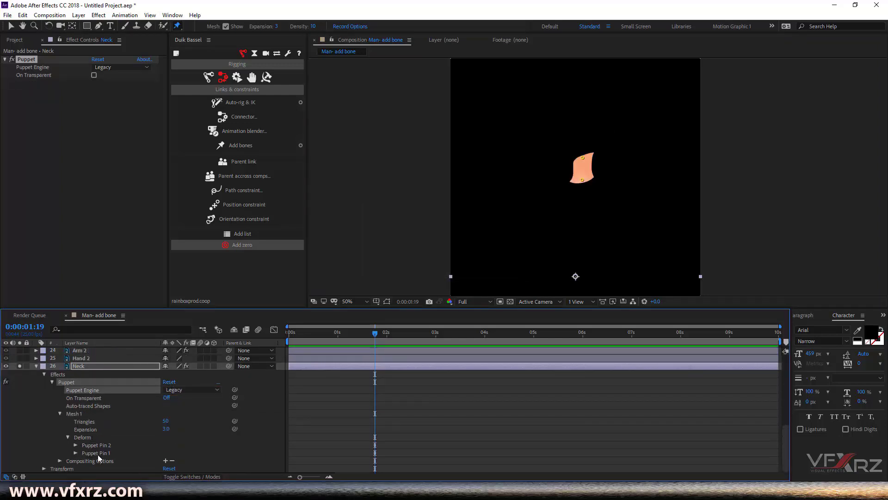
click(97, 453)
key(Return)
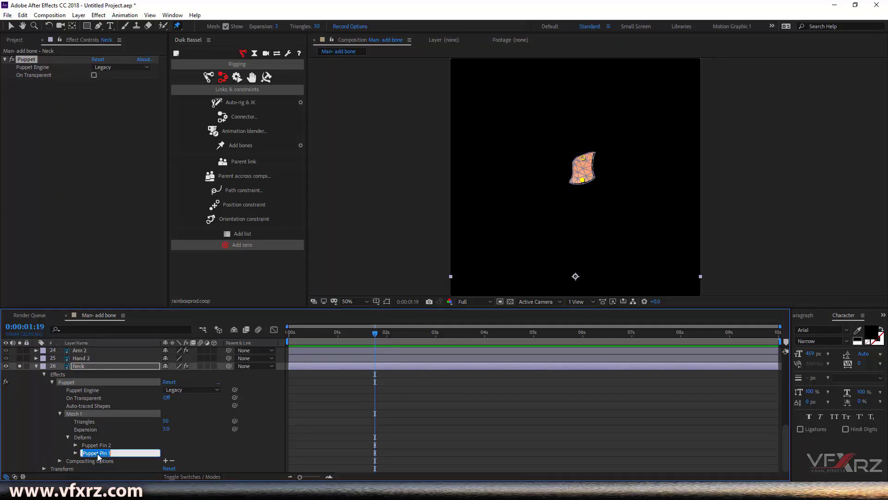
text(neck)
key(Return)
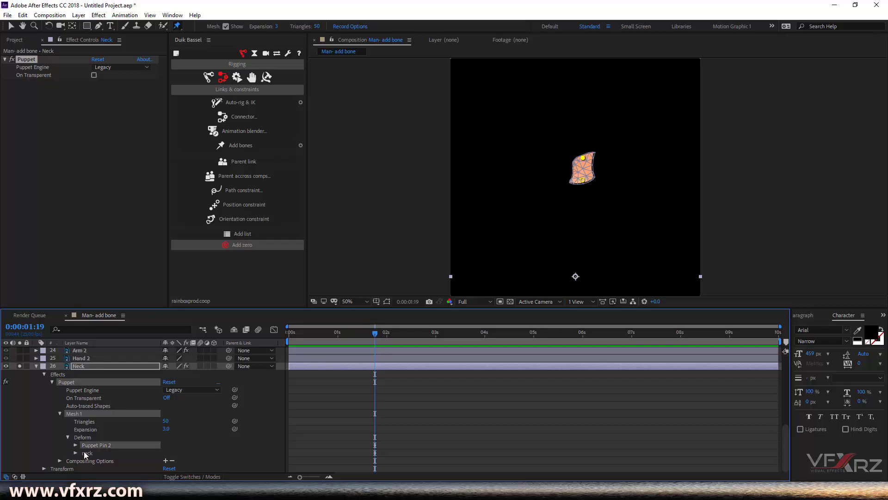
key(Return)
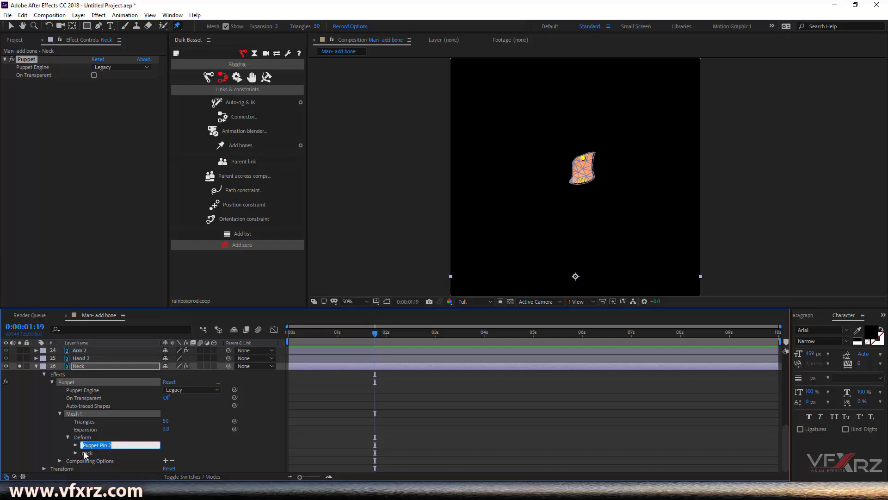
text(he)
key(Return)
Add Duik bones to the Neck layer's head and neck pins, and unsolo and collapse the layer
shift+click(86, 453)
click(251, 146)
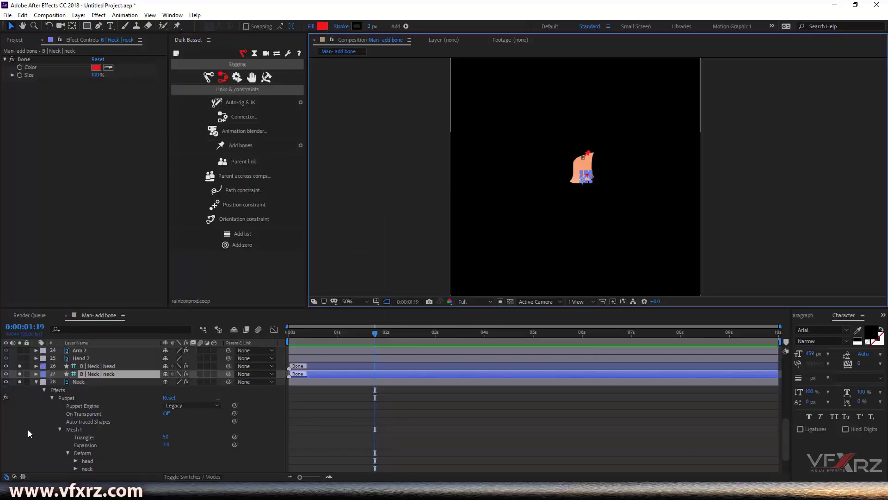
scroll(26, 404, up, 1)
click(23, 405)
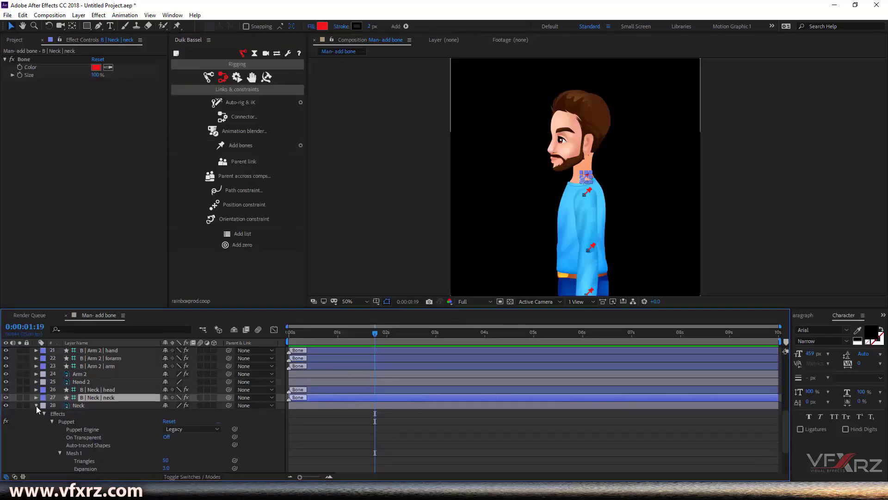
click(37, 405)
scroll(62, 412, up, 6)
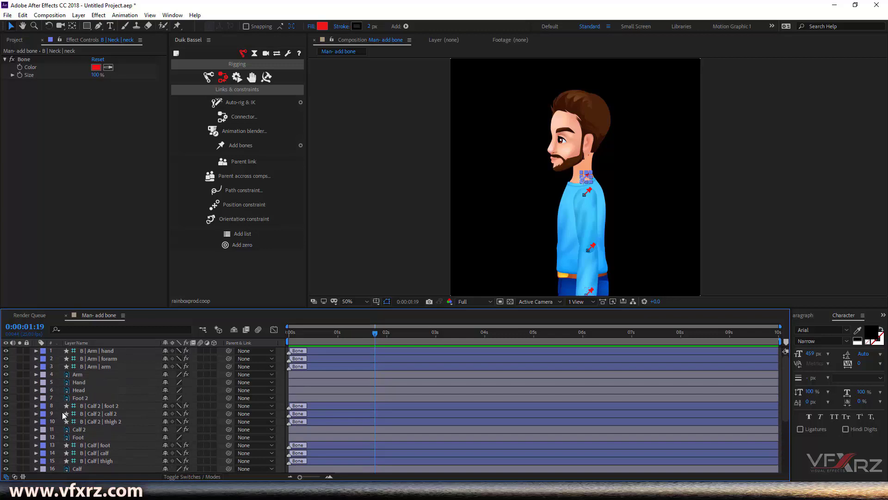
Lock the Arm, Calf 2 and Calf artwork layers
click(87, 374)
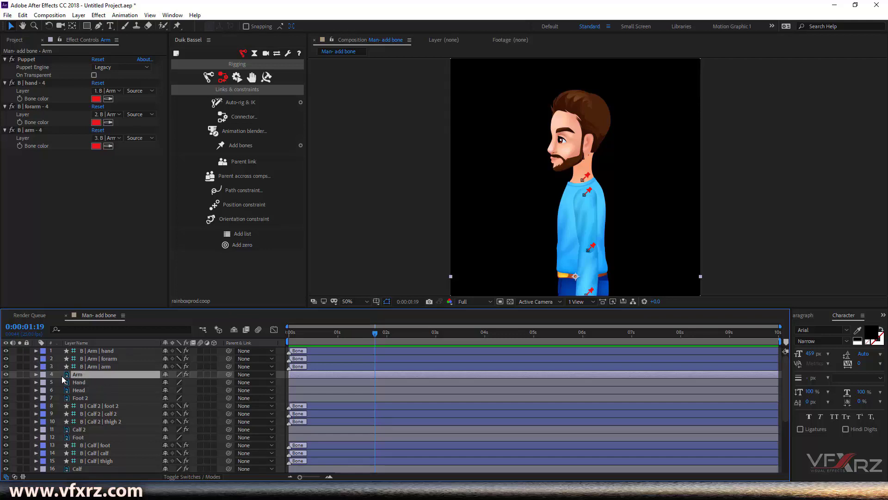
click(24, 376)
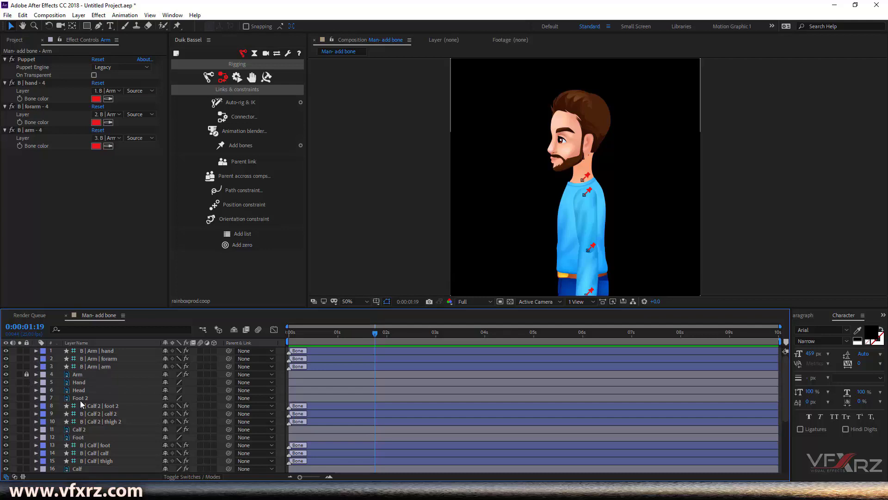
click(88, 429)
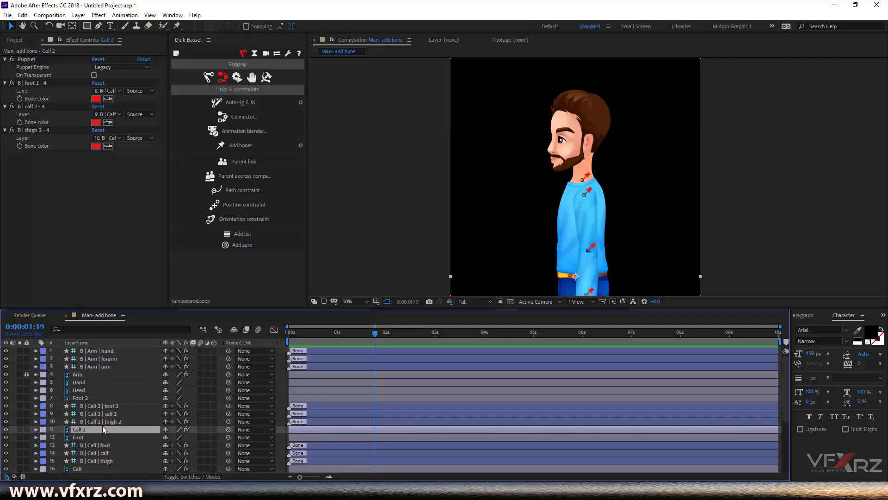
click(26, 429)
scroll(71, 406, down, 1)
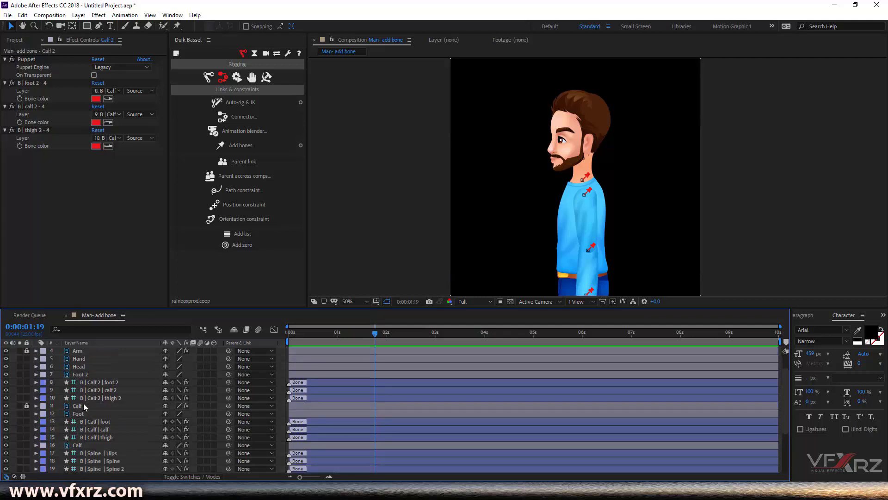
scroll(94, 408, down, 2)
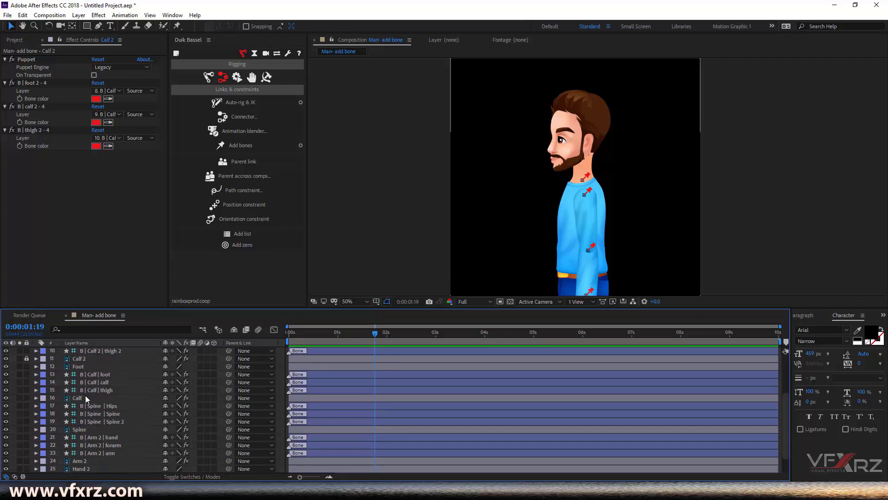
click(85, 396)
click(26, 398)
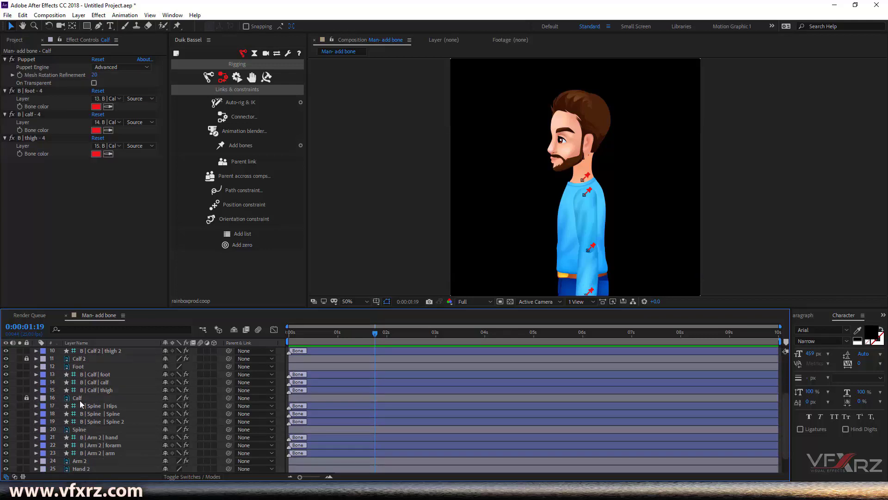
Lock the Spine, Arm 2 and Neck artwork layers
click(80, 430)
click(27, 428)
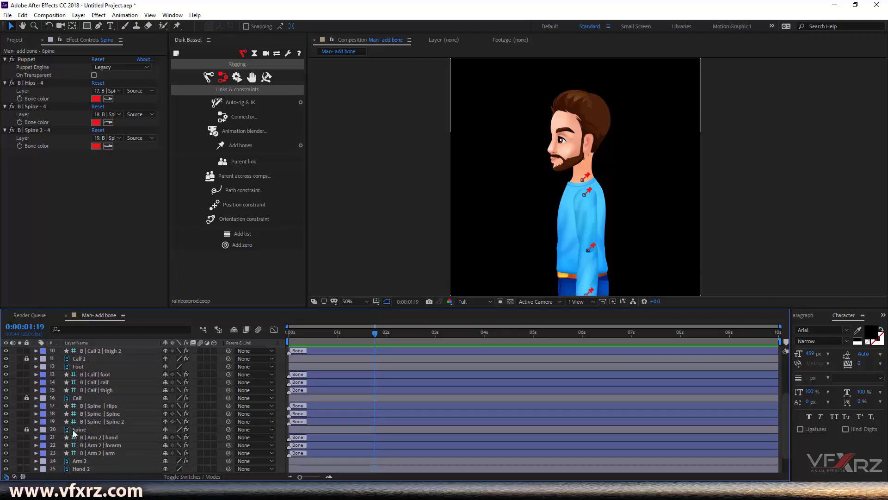
scroll(74, 433, down, 1)
click(80, 438)
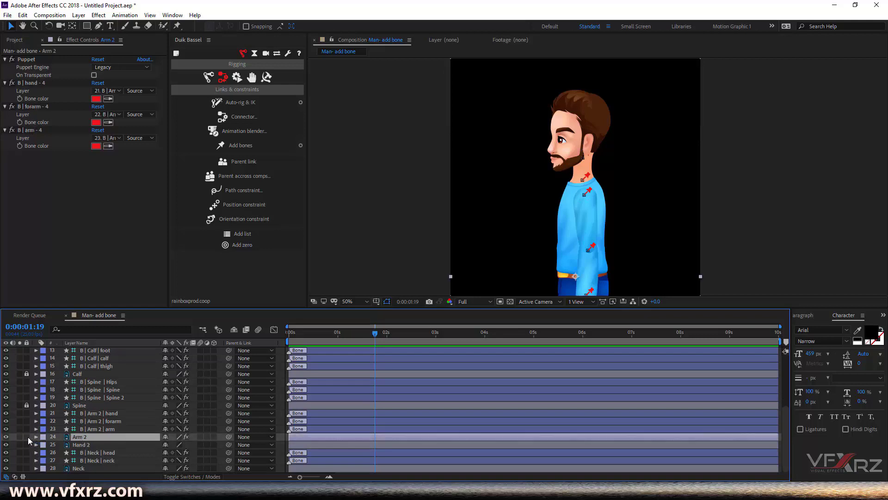
click(27, 437)
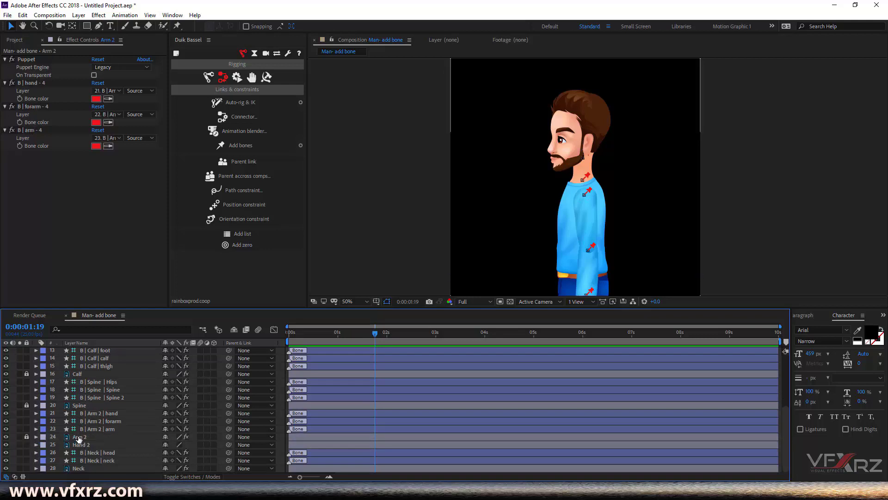
click(78, 467)
click(27, 468)
Mark the locked Arm, Calf 2, Calf and Spine layers as shy and hide shy layers in the timeline
scroll(90, 444, up, 4)
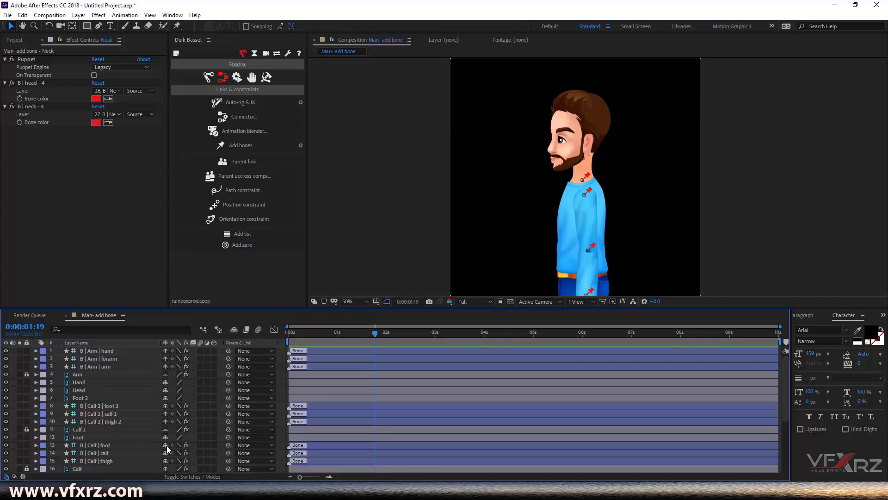
scroll(167, 430, down, 2)
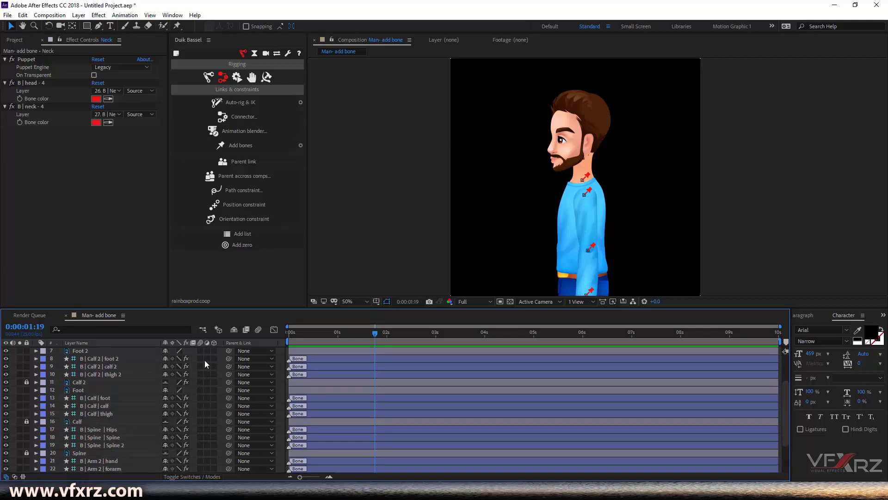
click(235, 330)
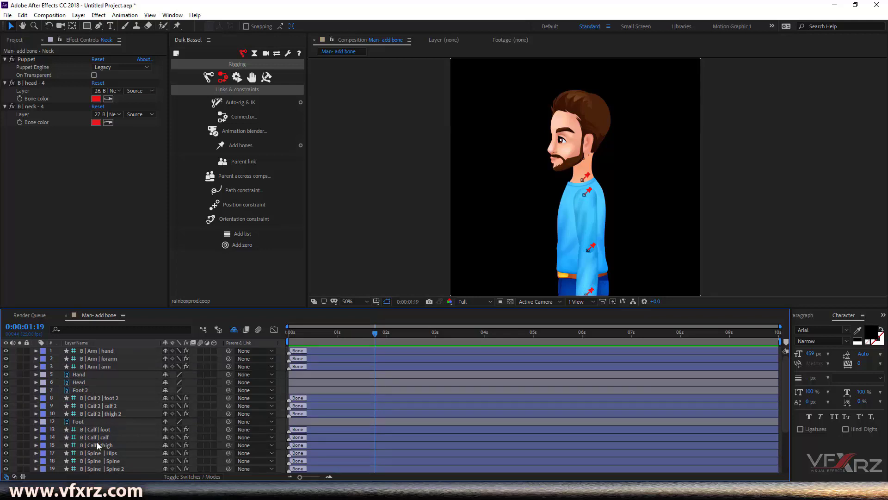
Mark the locked Neck and Arm 2 layers as shy so they are hidden too
scroll(91, 392, down, 3)
scroll(118, 435, up, 2)
scroll(115, 434, down, 2)
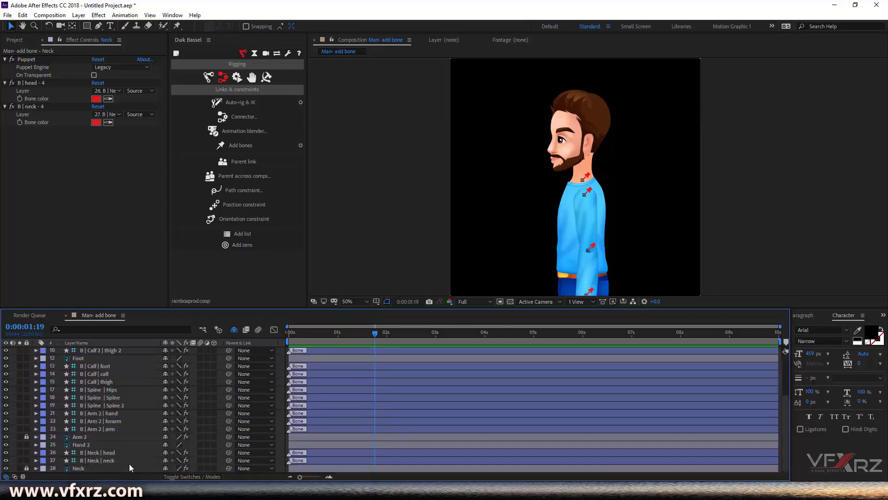
click(166, 468)
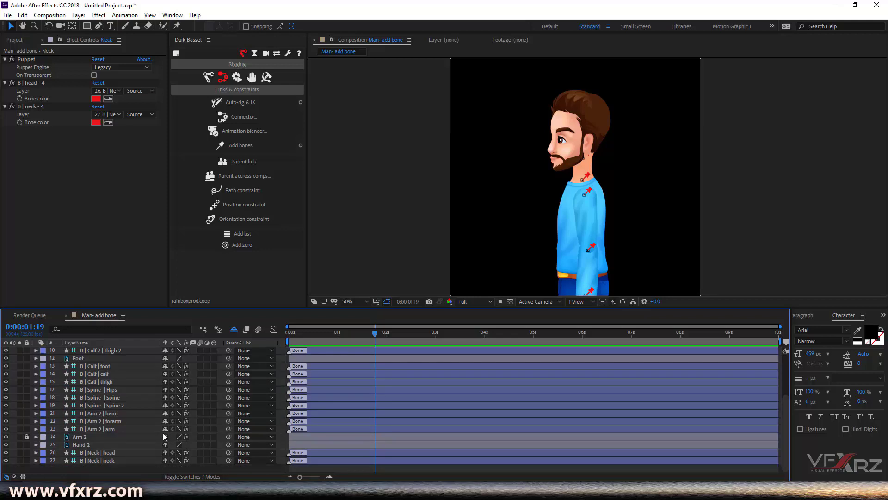
click(165, 437)
scroll(84, 452, up, 3)
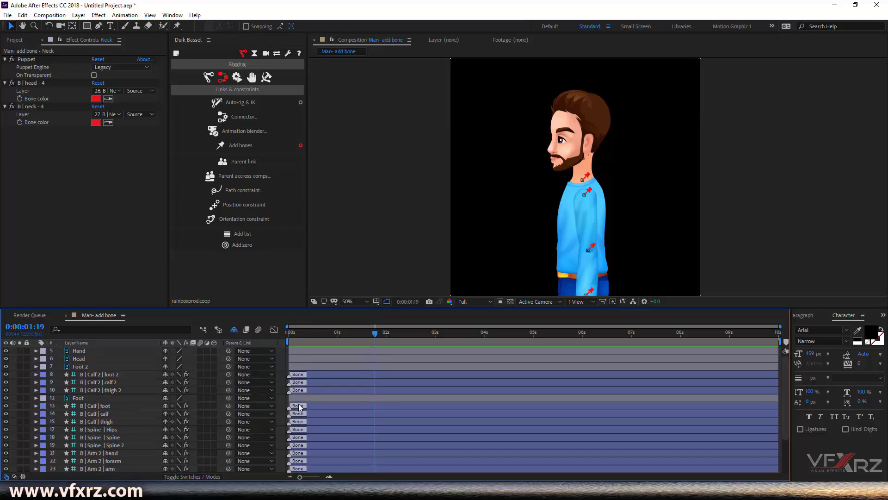
Create a complete Duik Hominoid structure for the character
click(210, 79)
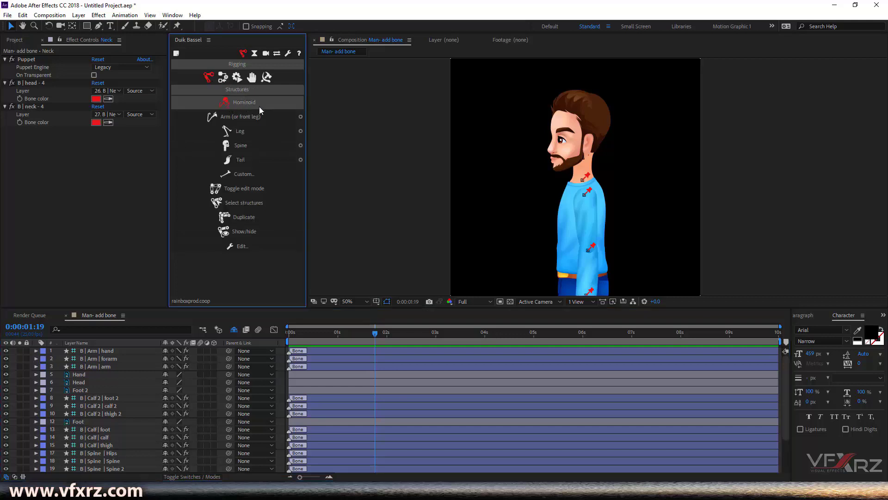
click(253, 102)
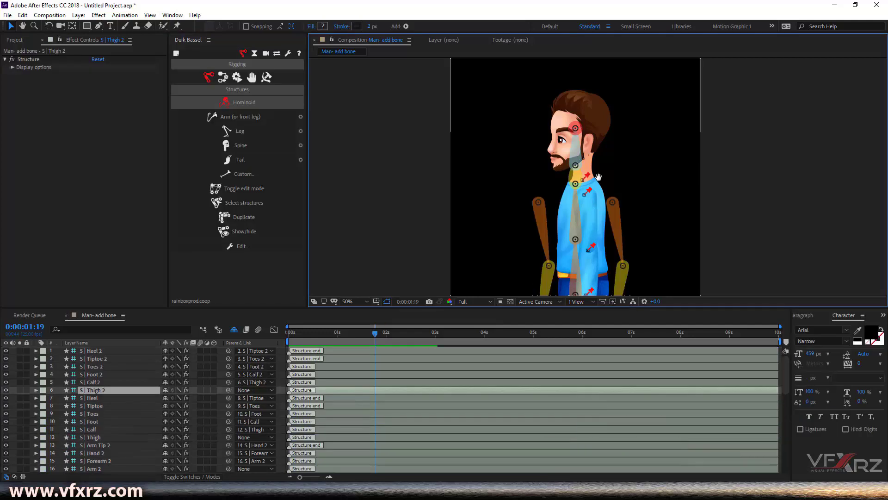
scroll(588, 148, down, 4)
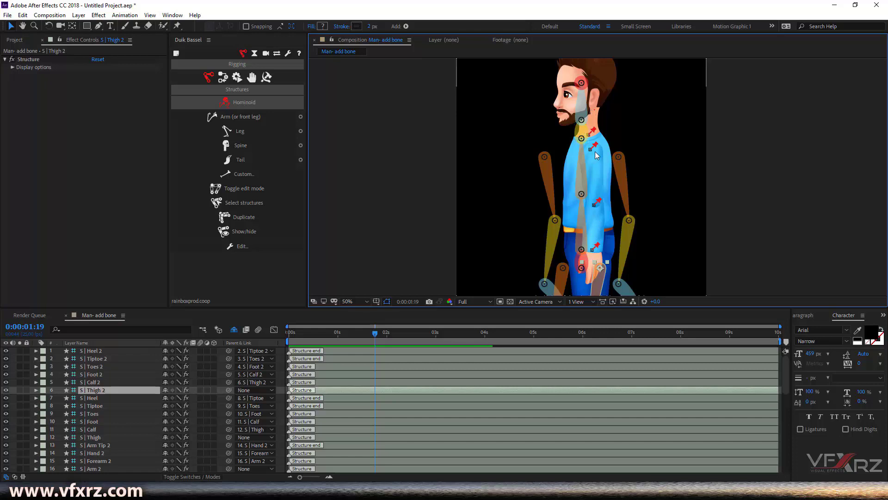
scroll(670, 177, up, 2)
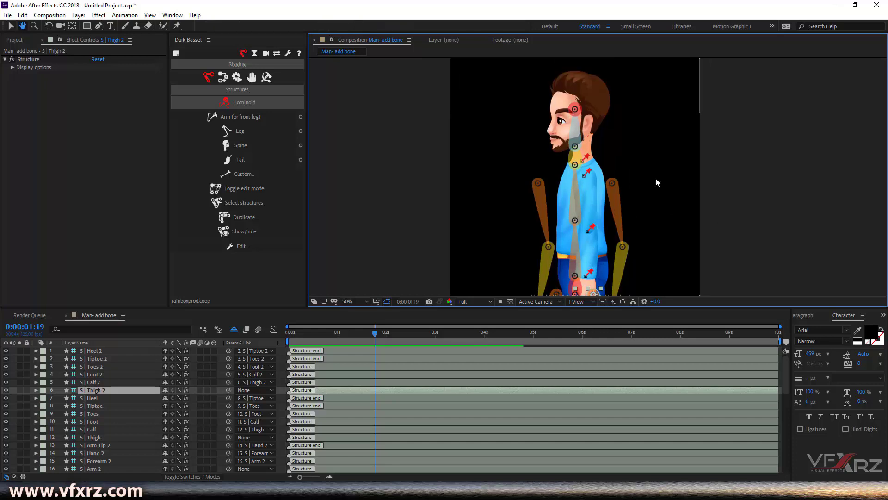
key(comma)
key(comma)
key(period)
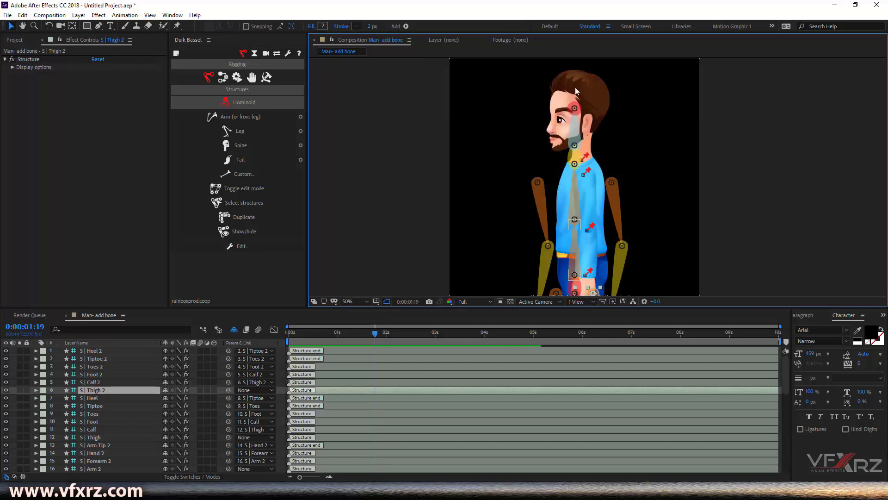
Fit the Hominoid's hips, spine, neck and head structures along the character's waist, torso, neck and head
mouse_move(646, 160)
mouse_down()
mouse_move(645, 191)
mouse_move(634, 182)
mouse_move(659, 164)
mouse_up()
click(582, 108)
scroll(583, 108, down, 2)
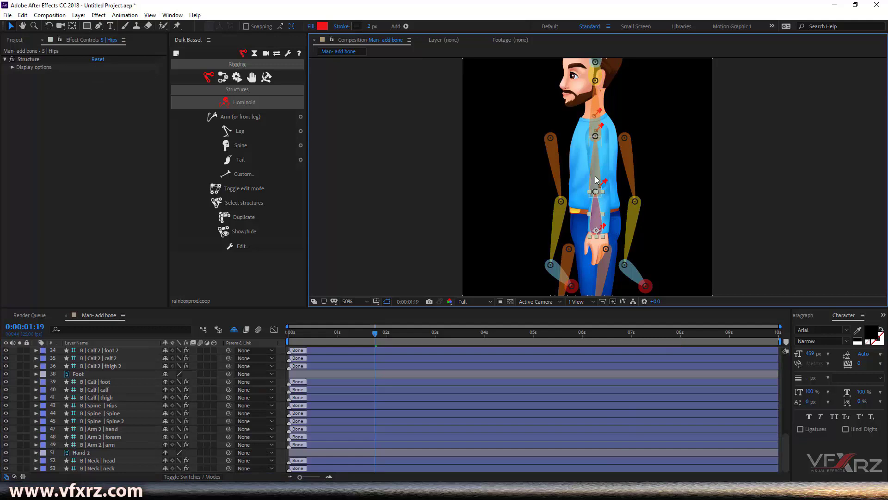
drag(597, 204, 604, 226)
click(605, 226)
scroll(652, 141, down, 3)
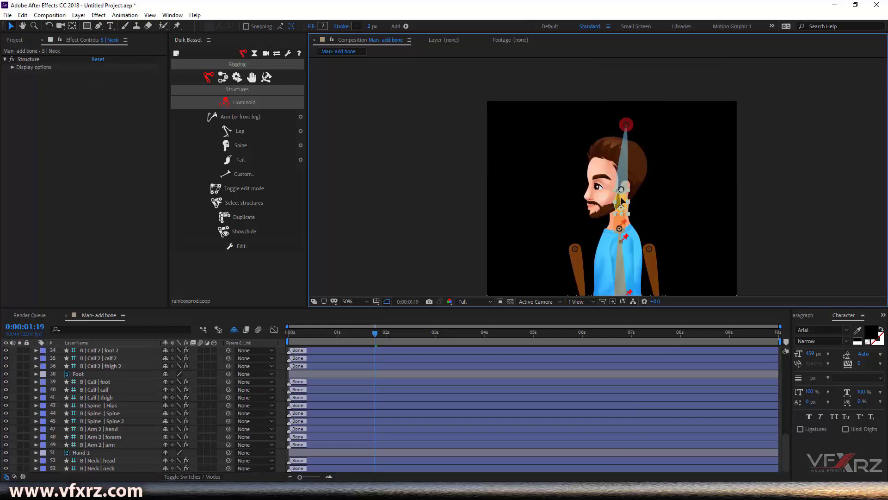
Position both arm structures over the visible arm, with joints at the shoulder, elbow, wrist and fingertips
click(615, 189)
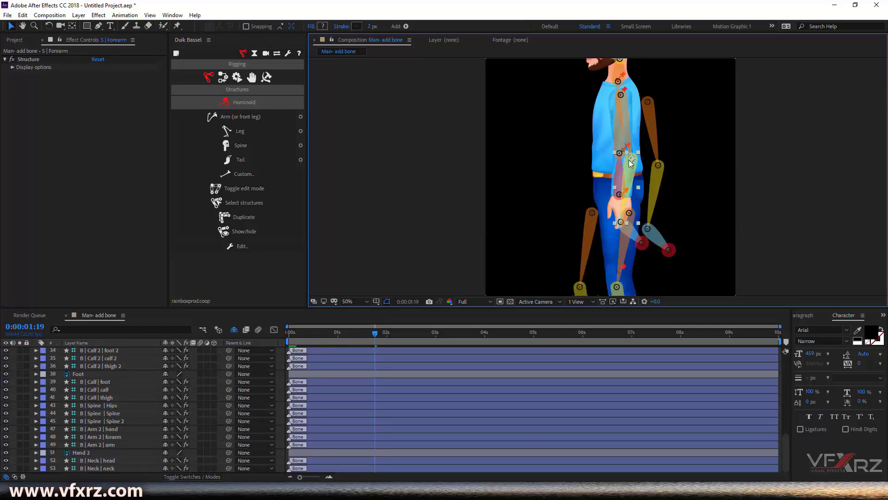
scroll(115, 412, up, 5)
click(119, 373)
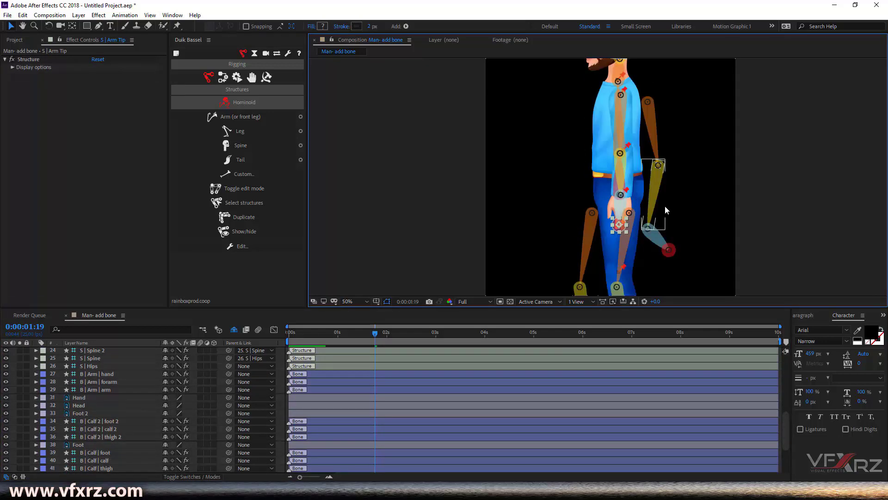
scroll(82, 412, up, 4)
click(108, 389)
click(104, 381)
shift+click(107, 356)
key(Delete)
click(245, 216)
Position both leg structures over the legs, with joints at the hip, knee, ankle, toes and heel
scroll(635, 133, down, 5)
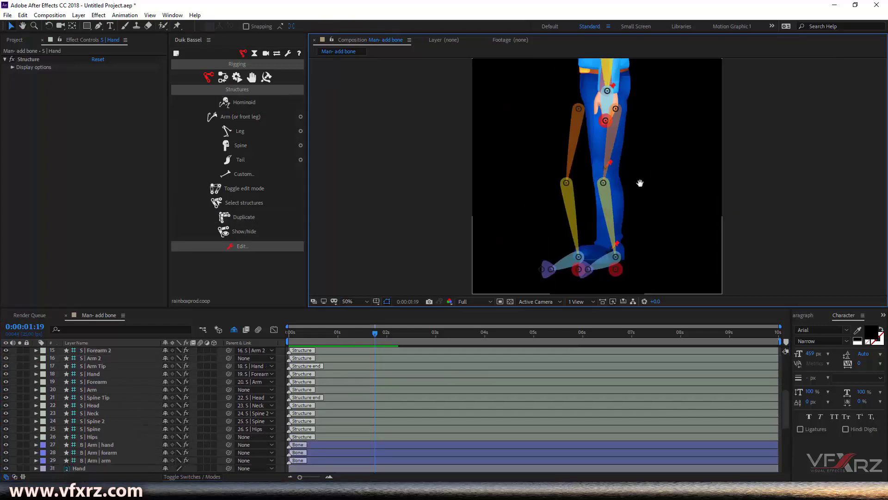
scroll(665, 207, down, 2)
click(639, 241)
key(ctrl+z)
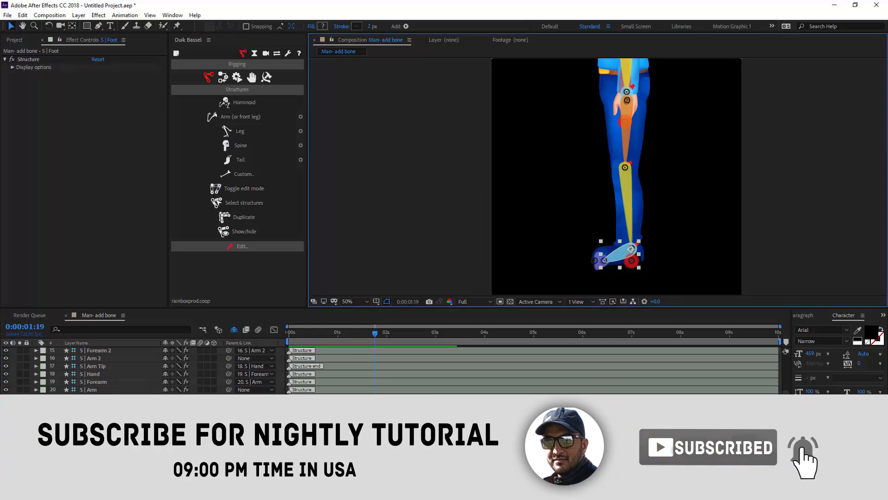
Add zeros to all structure layers from S | Hips to S | Heel 2 with Duik's Links & constraints
click(627, 91)
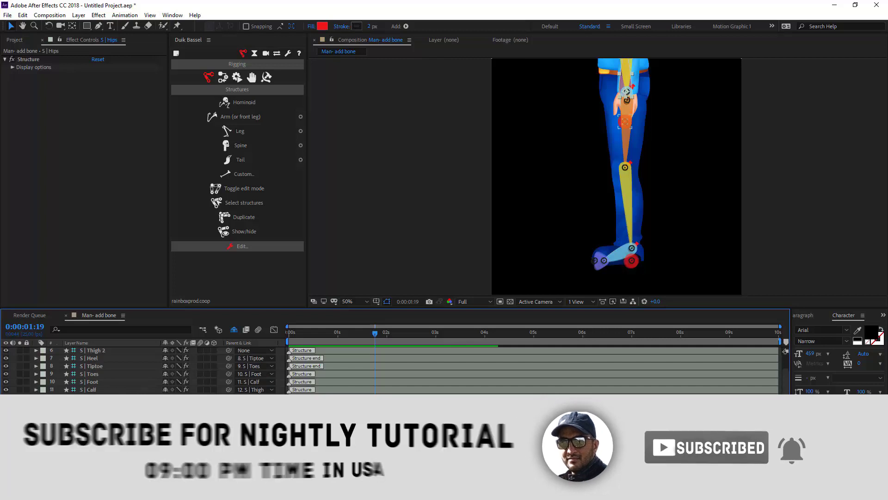
scroll(91, 459, down, 2)
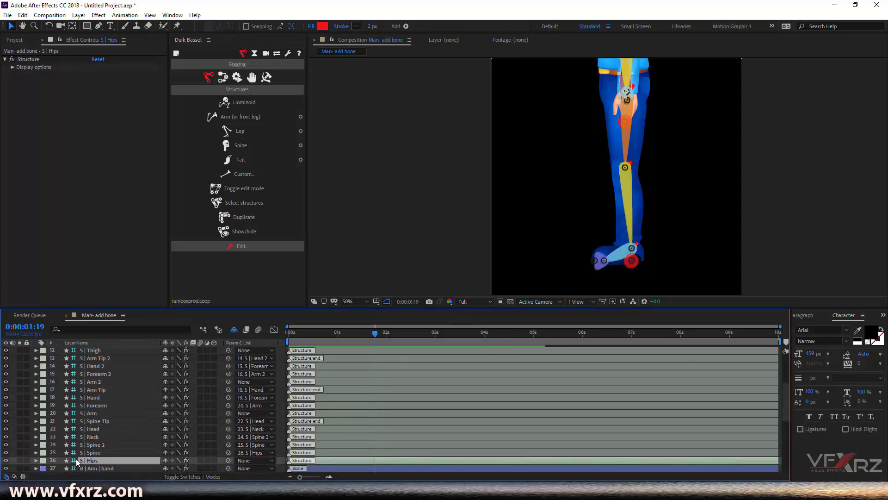
scroll(84, 463, down, 2)
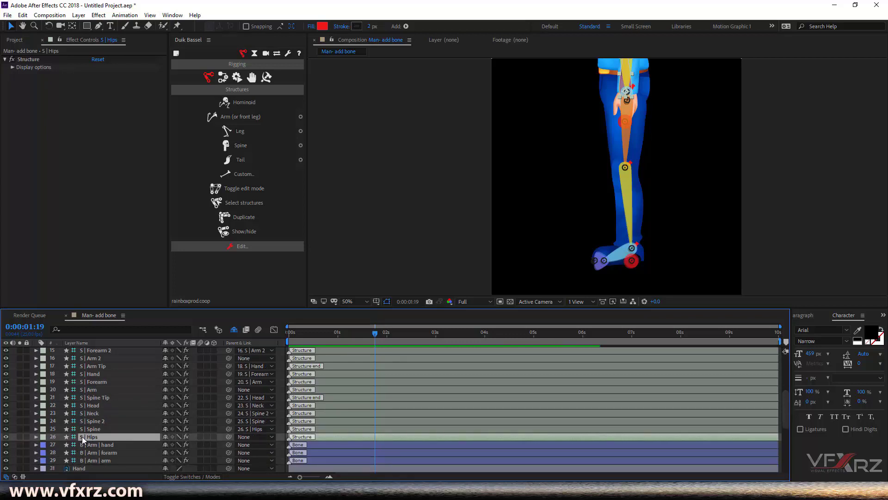
scroll(90, 437, up, 9)
click(100, 350)
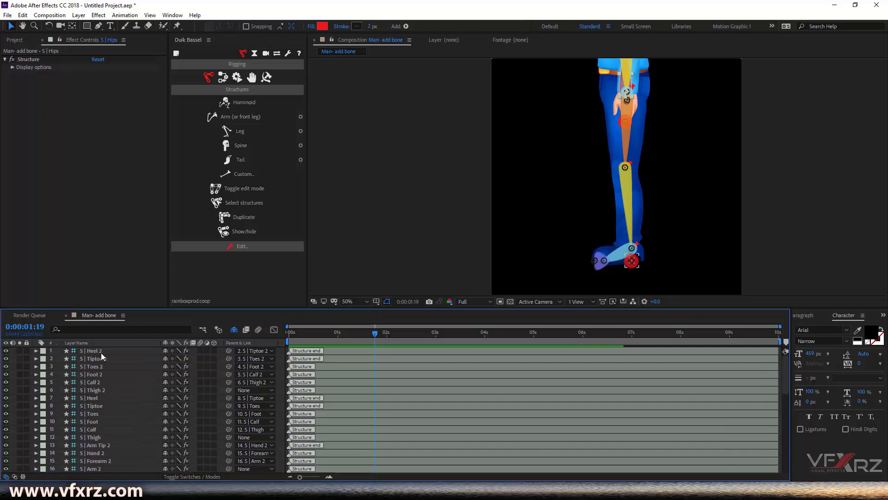
key(ctrl+a)
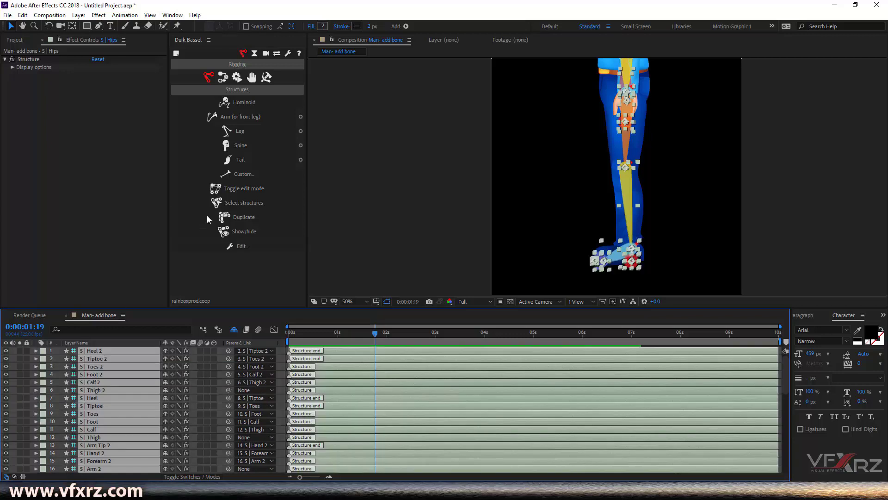
click(223, 77)
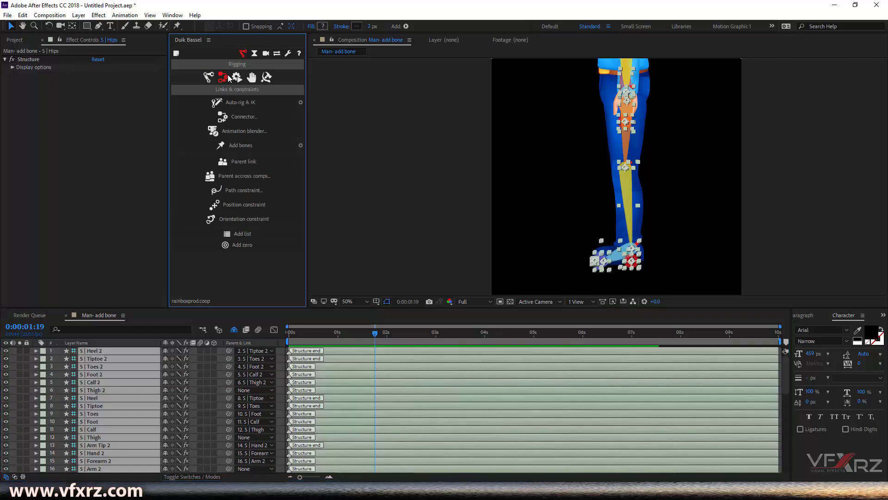
click(251, 245)
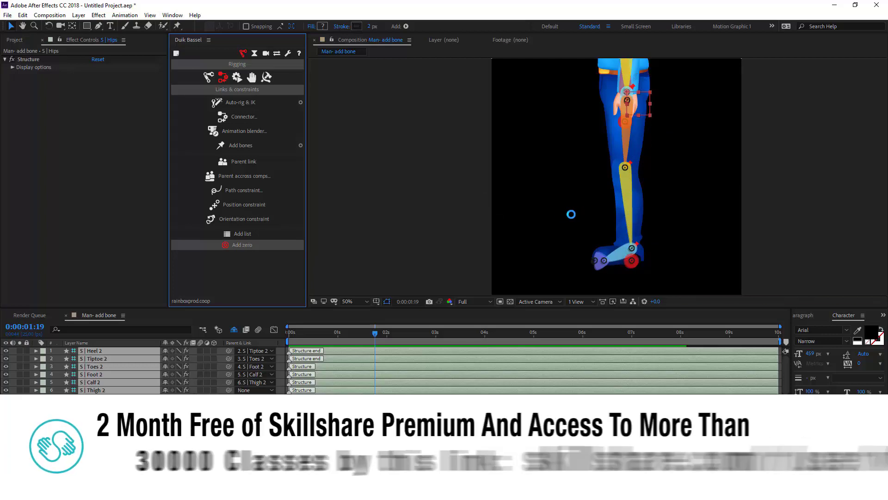
key(ctrl+Up)
key(ctrl+Up)
key(ctrl+Up)
key(ctrl+Up)
key(ctrl+Up)
click(649, 266)
click(648, 113)
click(651, 184)
click(632, 248)
click(632, 260)
click(604, 261)
click(631, 261)
Auto-rig all the selected structures with IK and collapse the expanded layer properties in the timeline
click(206, 247)
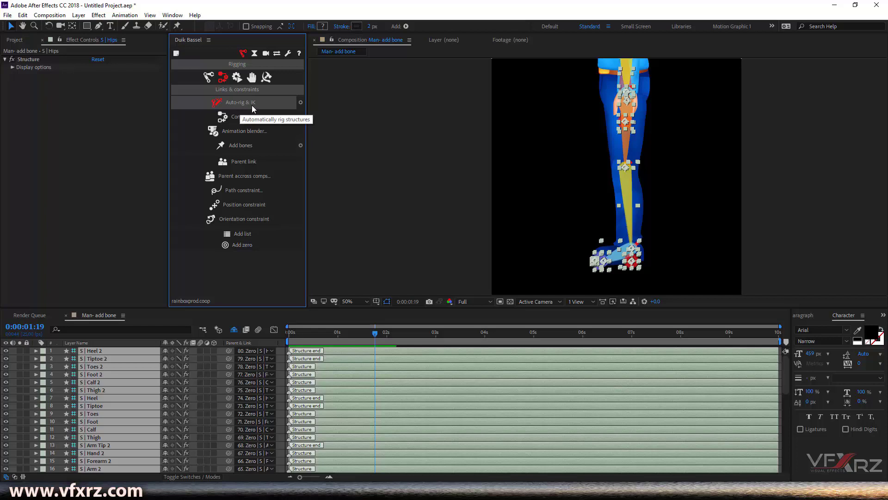
click(251, 105)
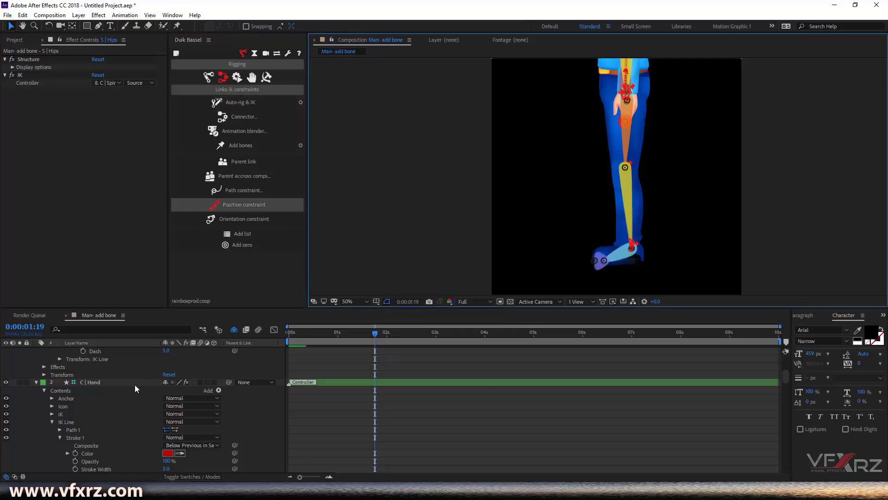
drag(656, 217, 646, 312)
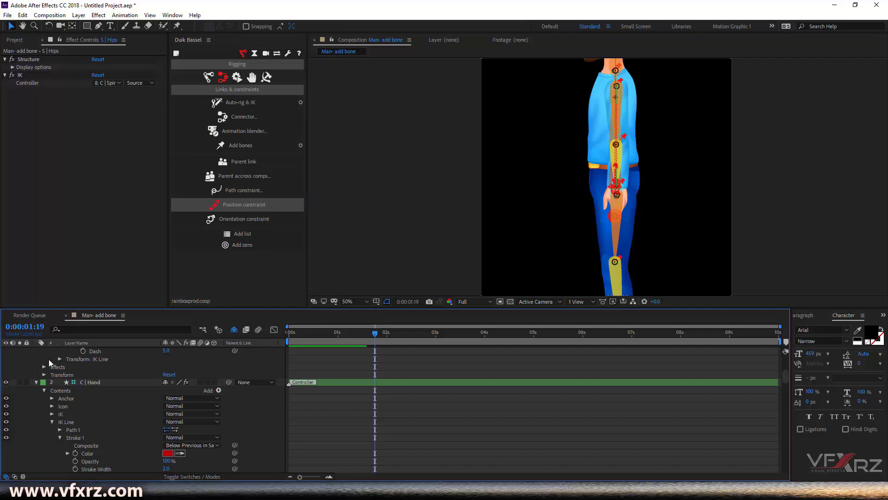
key(u)
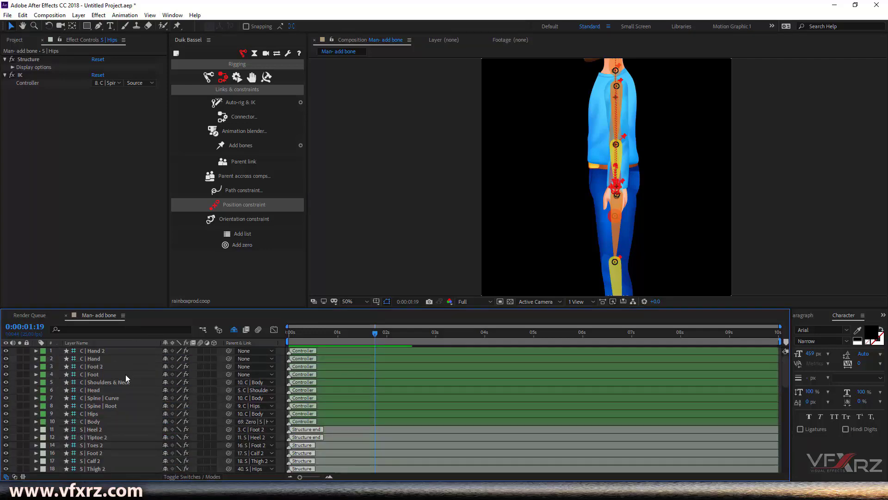
Enlarge the timeline area so the structure, bone and artwork layers are in view together
scroll(101, 415, down, 1)
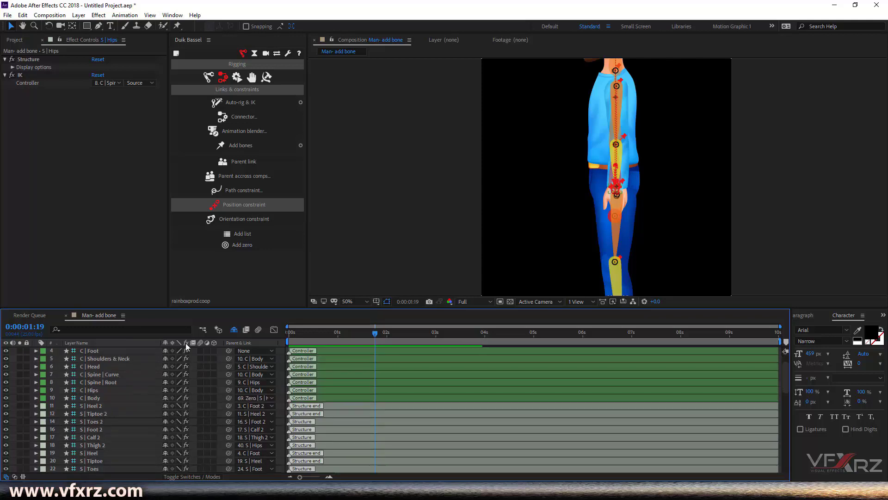
drag(210, 307, 220, 229)
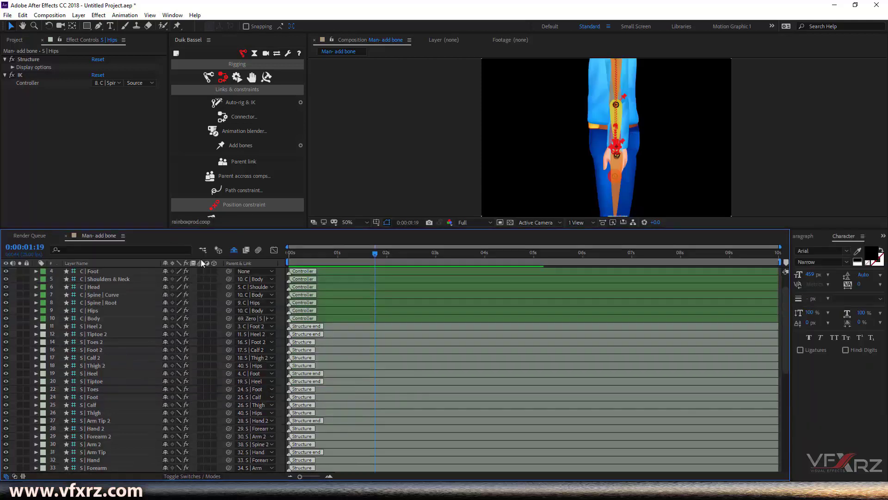
scroll(89, 390, down, 1)
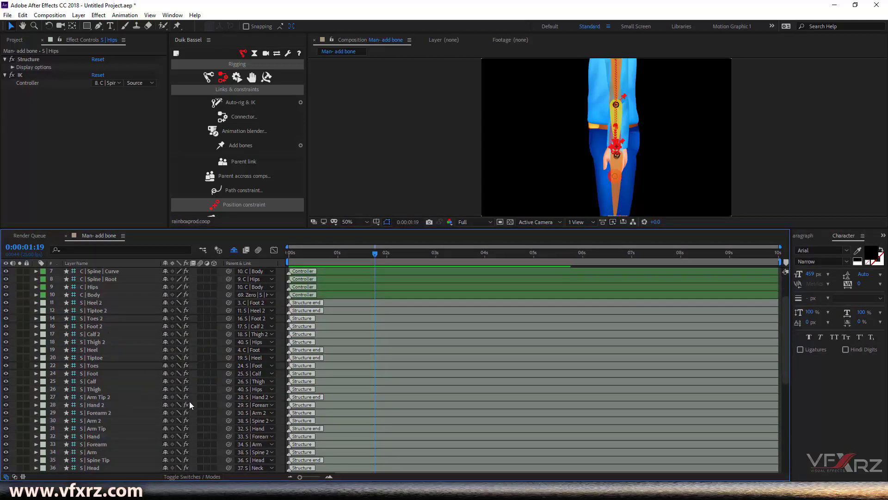
scroll(120, 358, down, 6)
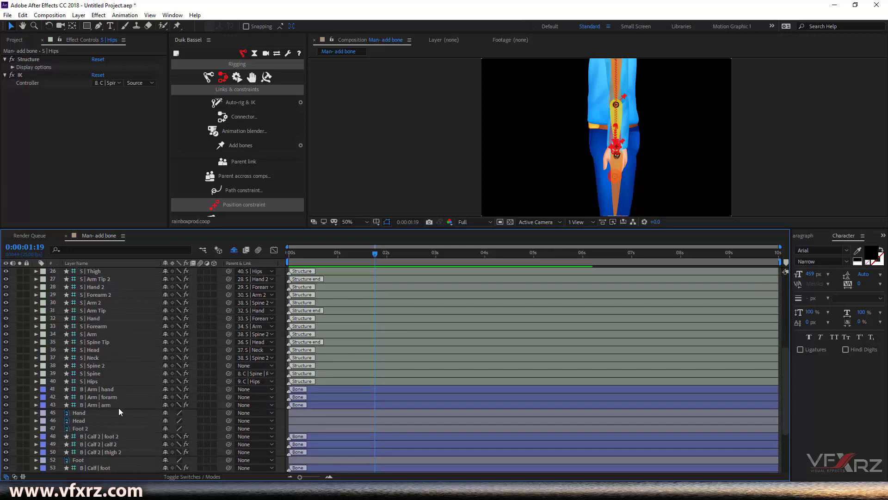
scroll(95, 380, down, 3)
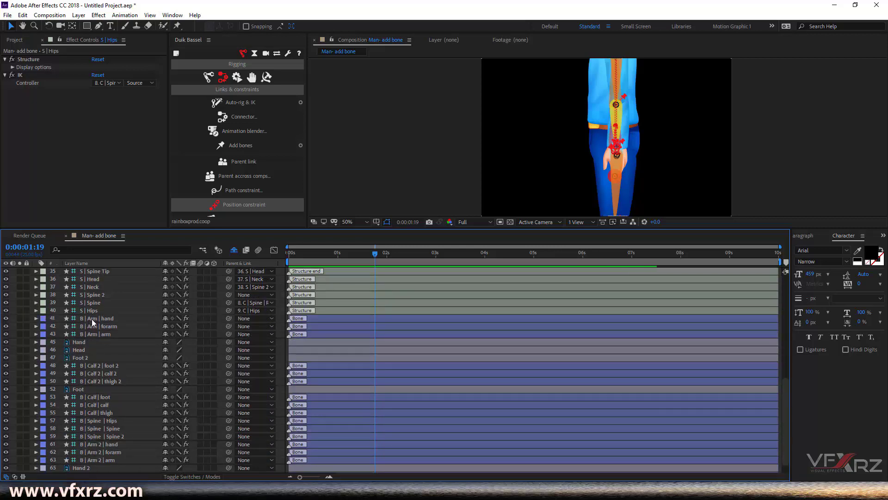
scroll(100, 379, down, 1)
scroll(126, 301, up, 1)
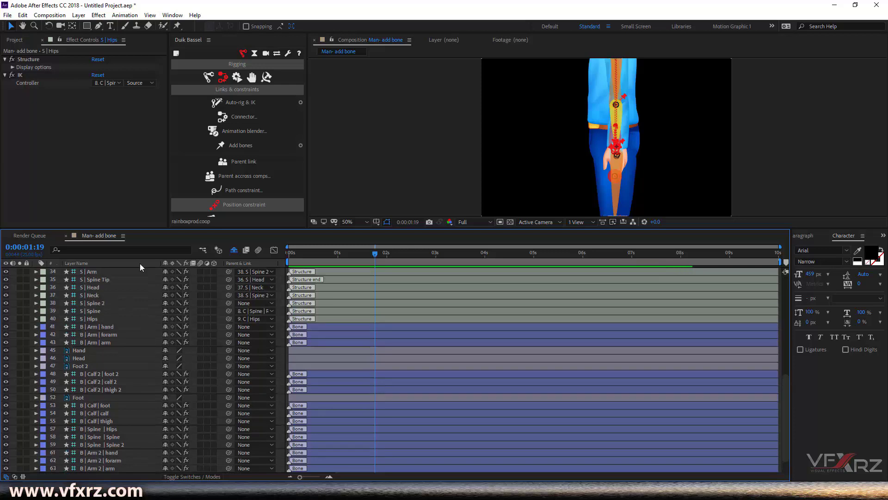
drag(153, 228, 149, 107)
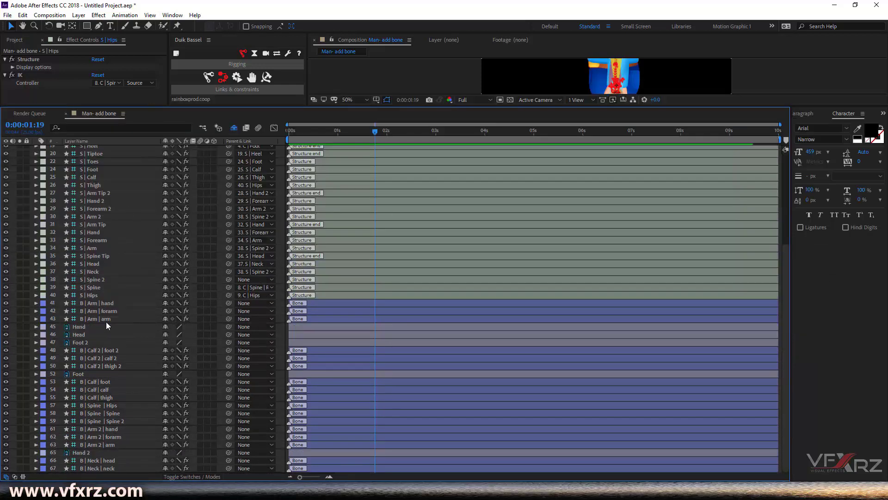
Parent the Arm bones: hand to S | Hand, forarm to S | Forearm 2 and arm to S | Arm
click(106, 303)
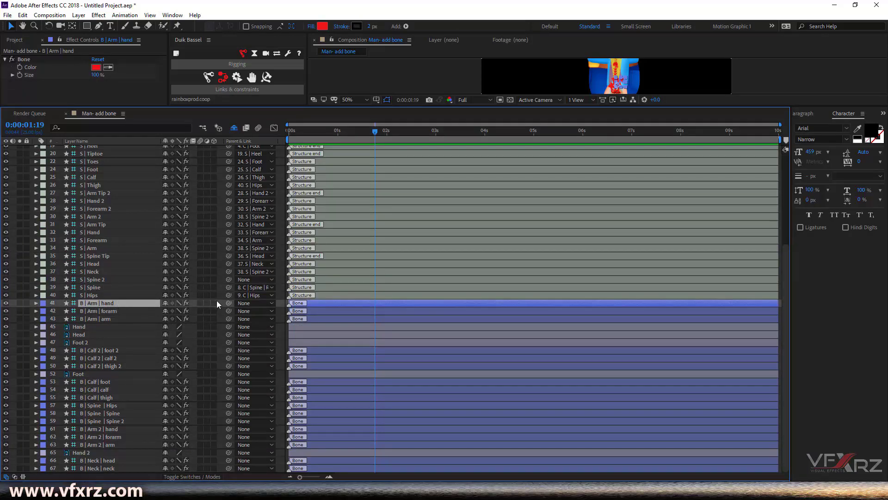
drag(229, 303, 105, 232)
click(119, 311)
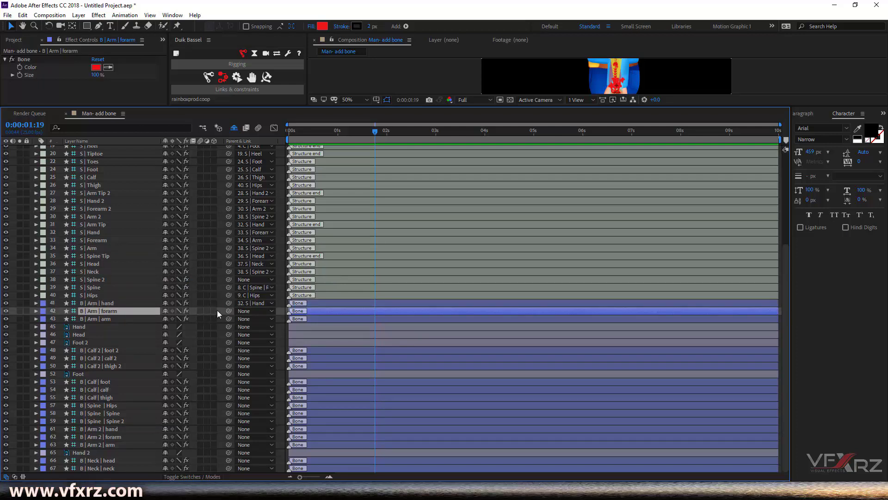
drag(226, 310, 107, 208)
click(114, 318)
drag(227, 318, 110, 248)
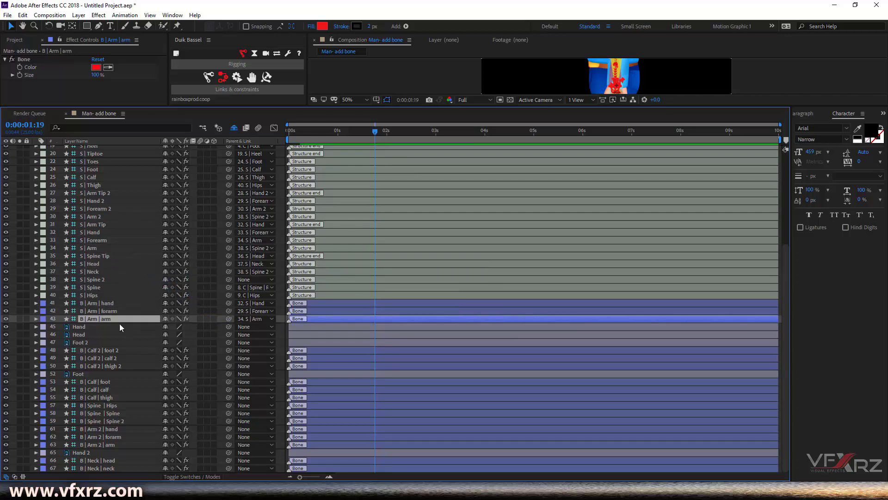
Parent the Hand artwork layer to S | Hand, Head to S | Head and Foot 2 to S | Foot 2
click(119, 323)
drag(228, 326, 110, 233)
click(101, 335)
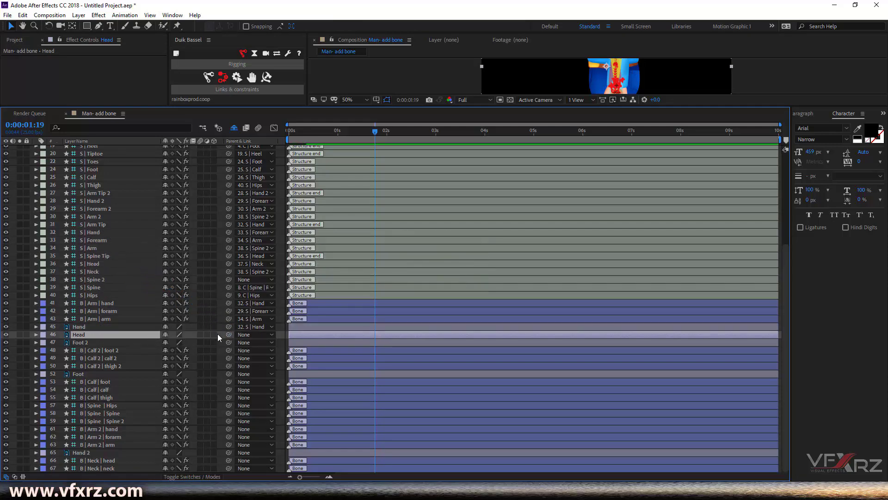
drag(228, 334, 110, 262)
click(110, 342)
drag(229, 342, 106, 162)
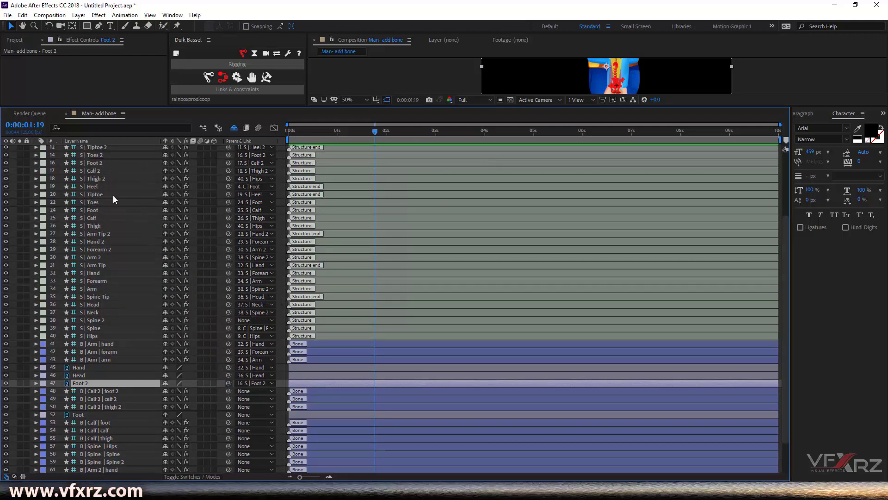
Parent the Calf 2 bones: foot 2 to S | Foot 2, calf 2 to S | Calf 2 and thigh 2 to S | Thigh 2
click(113, 393)
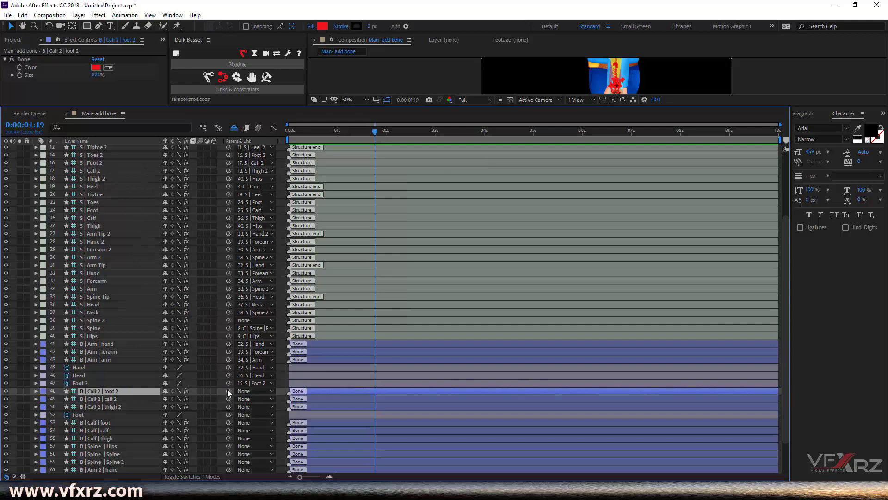
drag(228, 391, 102, 164)
click(132, 398)
drag(229, 399, 111, 173)
drag(228, 406, 113, 177)
Parent the Foot layer and the Calf foot bone to S | Foot, and the calf and thigh bones to S | Calf and S | Thigh
drag(227, 414, 118, 243)
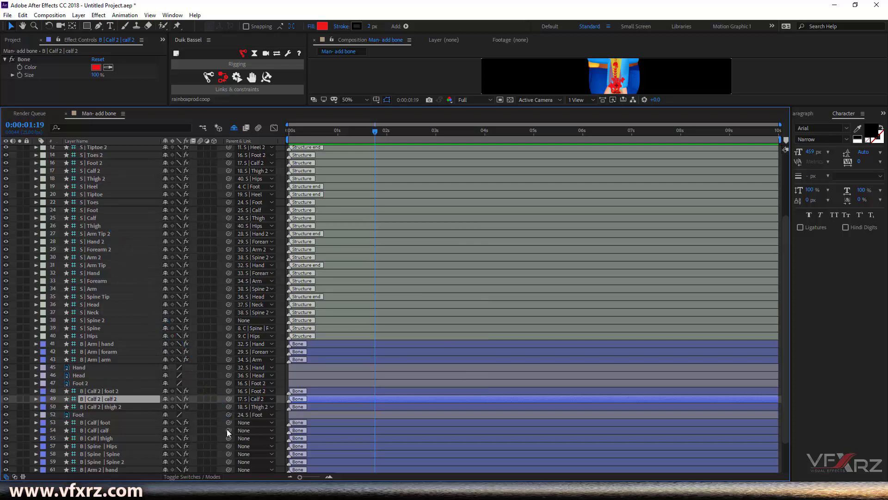
drag(229, 422, 116, 215)
drag(229, 429, 104, 218)
drag(229, 437, 109, 226)
Parent the Spine bones: Hips to S | Hips, Spine to S | Spine and Spine 2 to S | Spine 2
drag(228, 445, 122, 334)
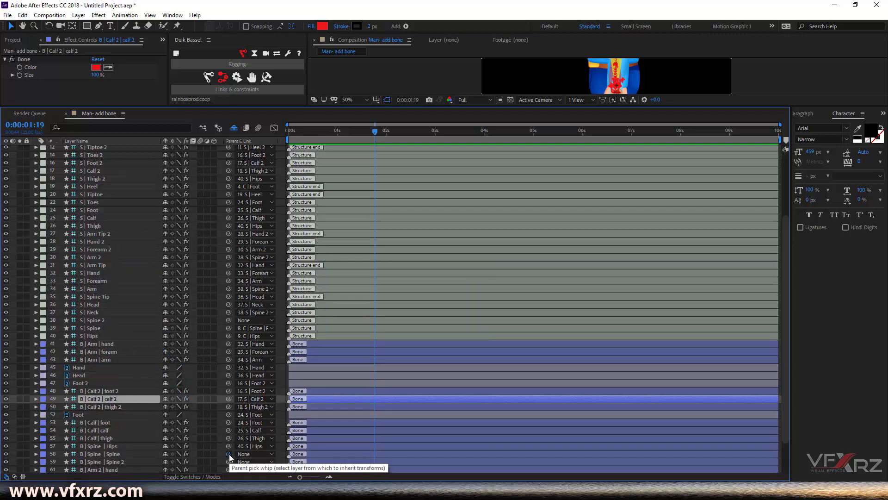
drag(229, 454, 112, 164)
drag(114, 213, 120, 328)
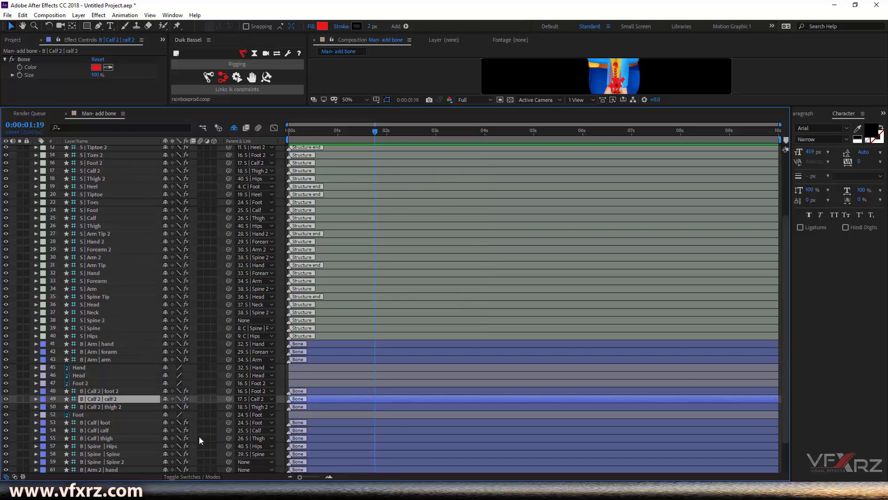
drag(227, 462, 110, 322)
Try parenting the Arm 2 bones: hand to S | Hand, forarm to S | Forearm and arm to S | Arm
scroll(110, 318, down, 1)
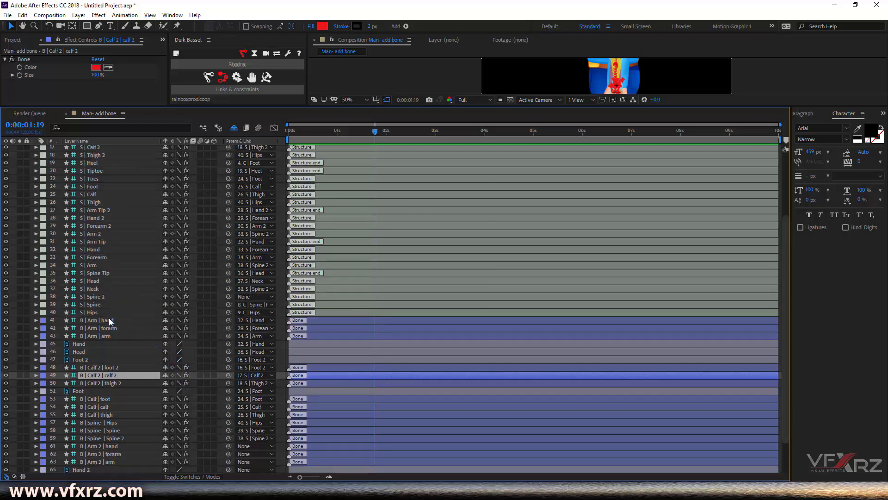
click(135, 444)
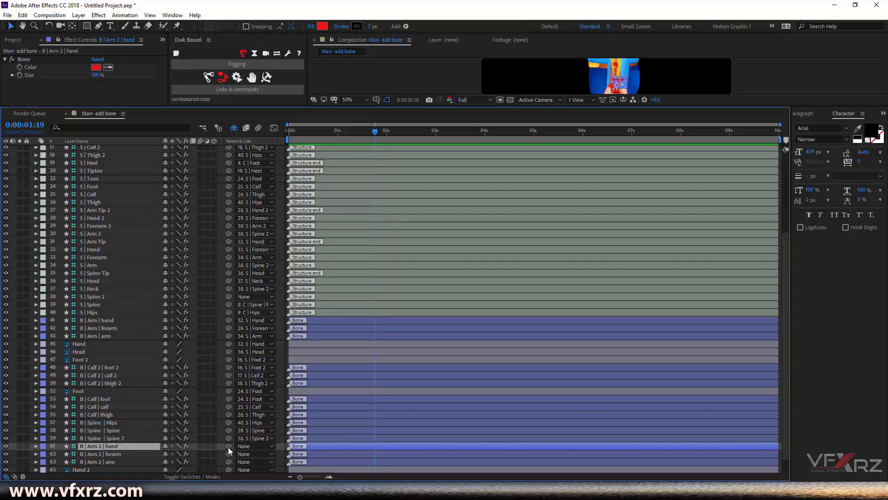
drag(229, 445, 116, 247)
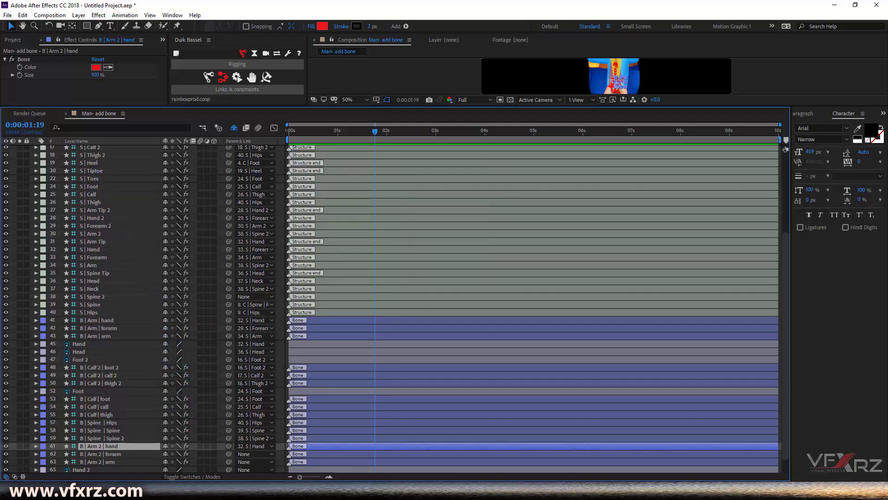
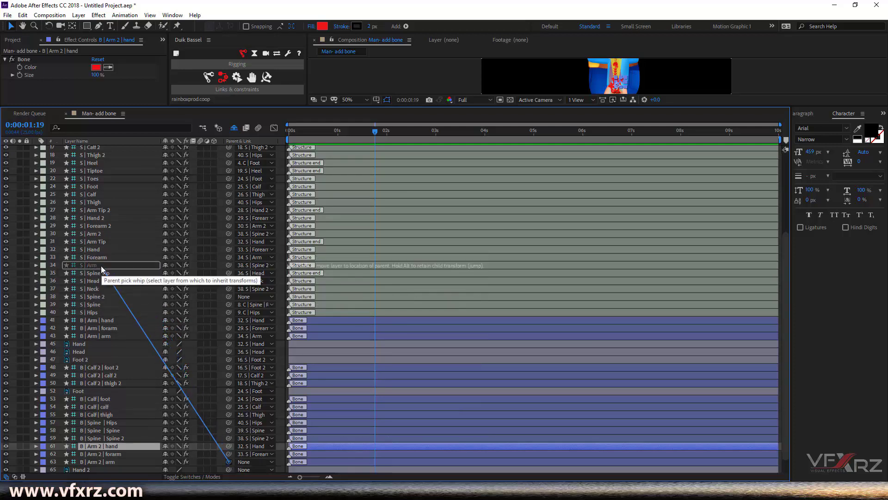
Parent the Arm 2 bones to S | Hand 2, S | Forearm 2 and S | Arm 2, and the Hand 2 artwork to S | Hand 2
scroll(112, 279, down, 1)
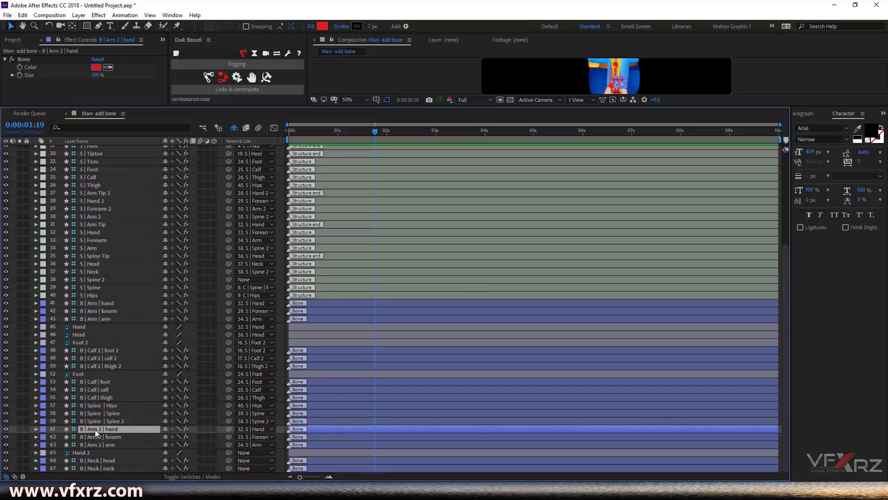
drag(228, 429, 107, 199)
drag(227, 420, 108, 212)
drag(230, 442, 102, 217)
click(112, 439)
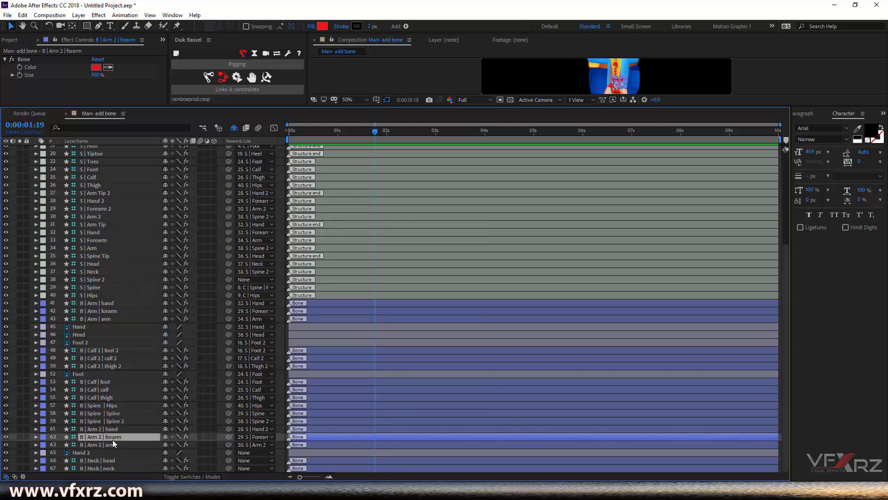
click(116, 452)
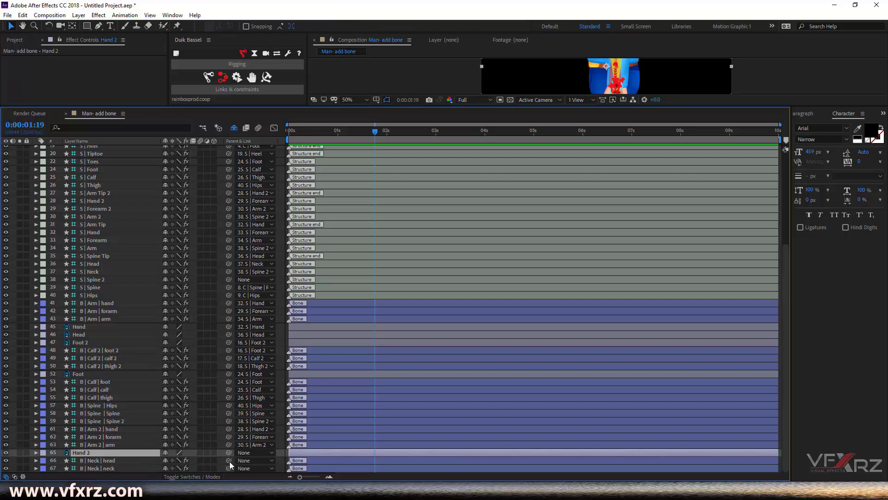
drag(228, 452, 107, 203)
Parent the Neck bones: head to S | Head and neck to S | Neck
click(111, 460)
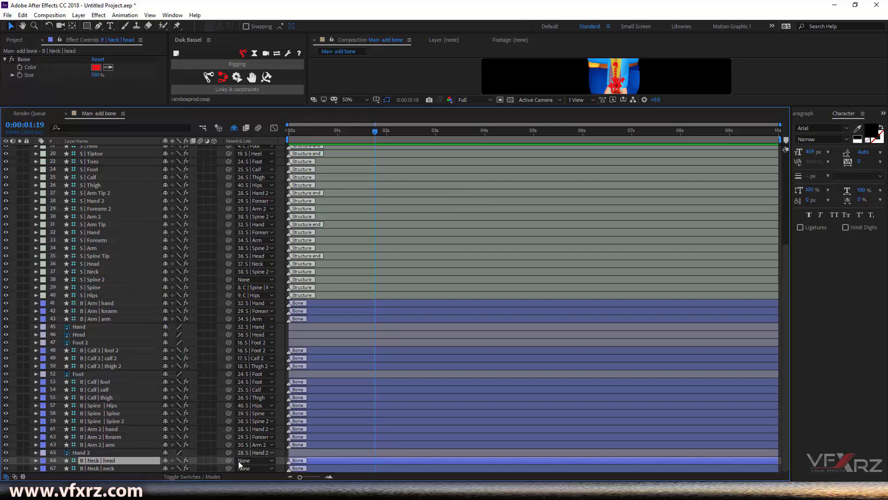
drag(229, 460, 110, 275)
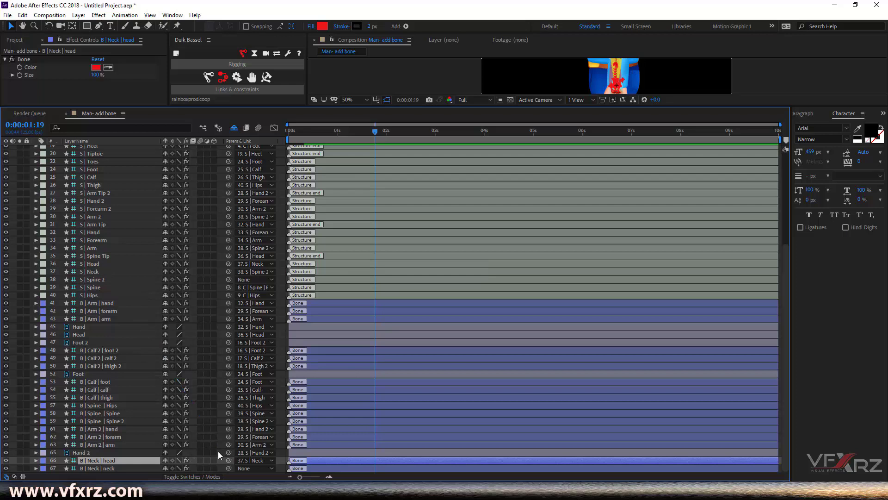
drag(229, 466, 118, 468)
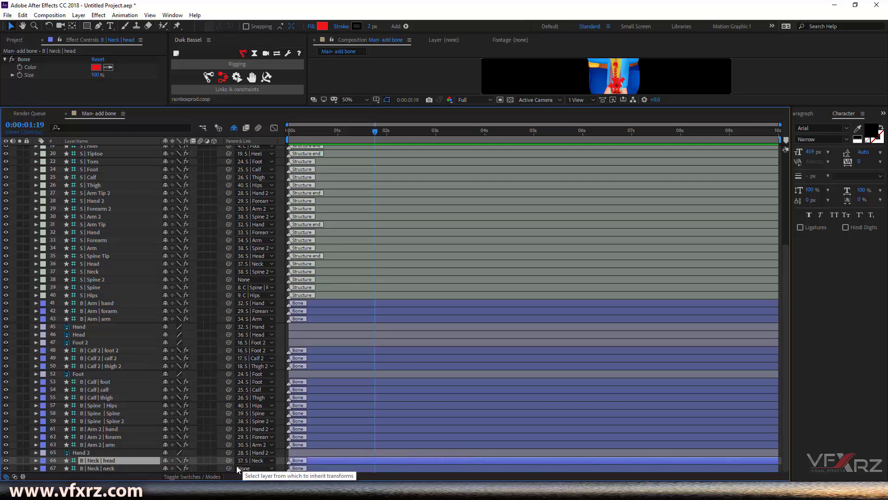
drag(229, 460, 107, 269)
scroll(123, 458, down, 1)
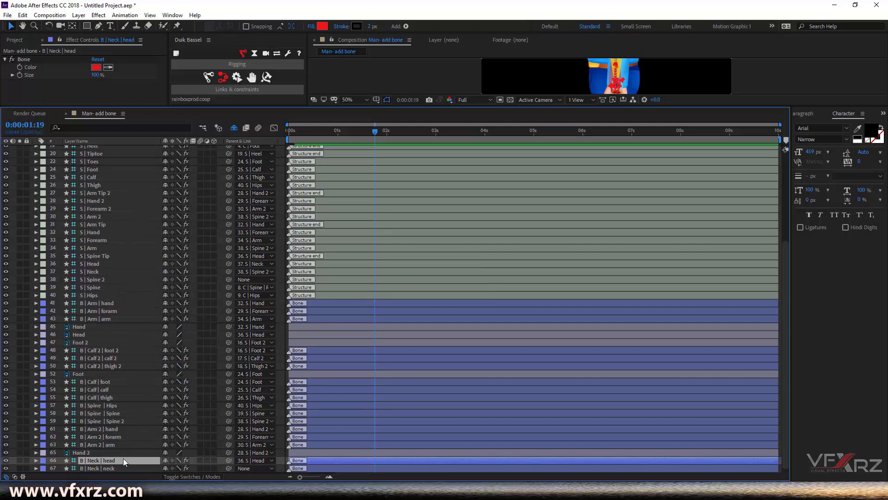
click(157, 467)
drag(228, 468, 103, 271)
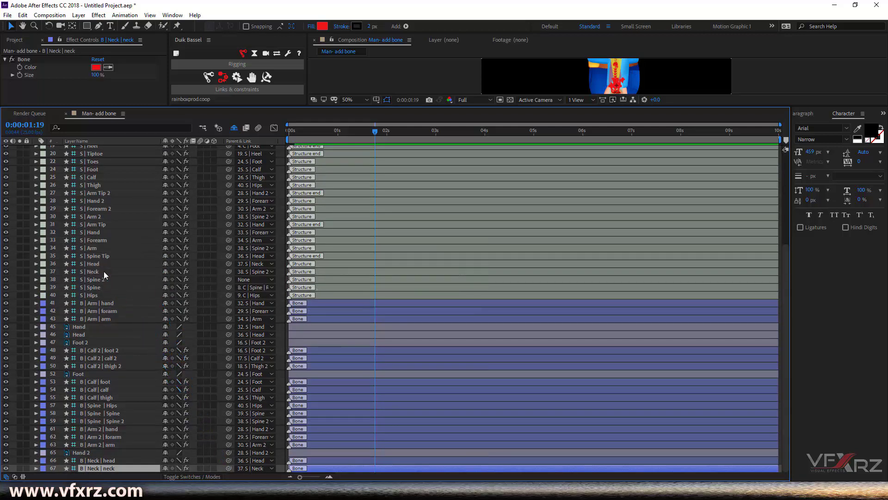
Enlarge the composition view and move the Head layer's anchor point onto the structure joint at the base of the head
click(96, 327)
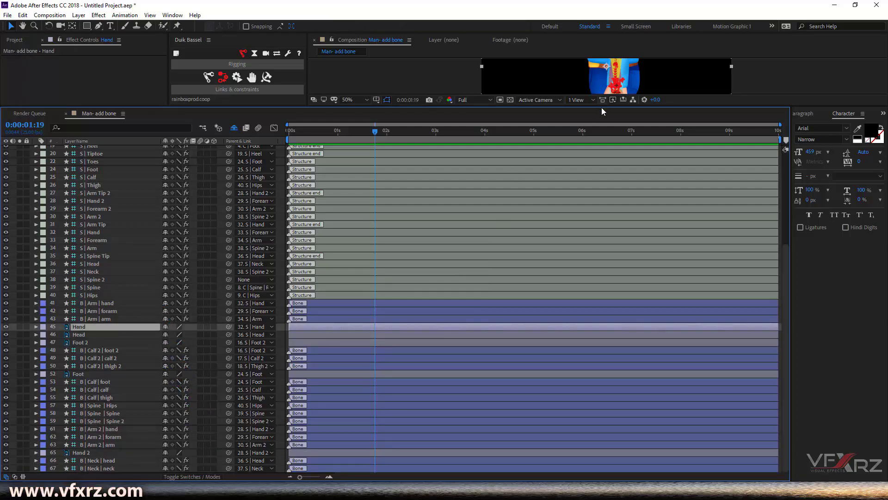
drag(601, 107, 602, 109)
drag(580, 309, 579, 333)
drag(659, 179, 687, 247)
key(v)
click(113, 421)
scroll(113, 418, down, 5)
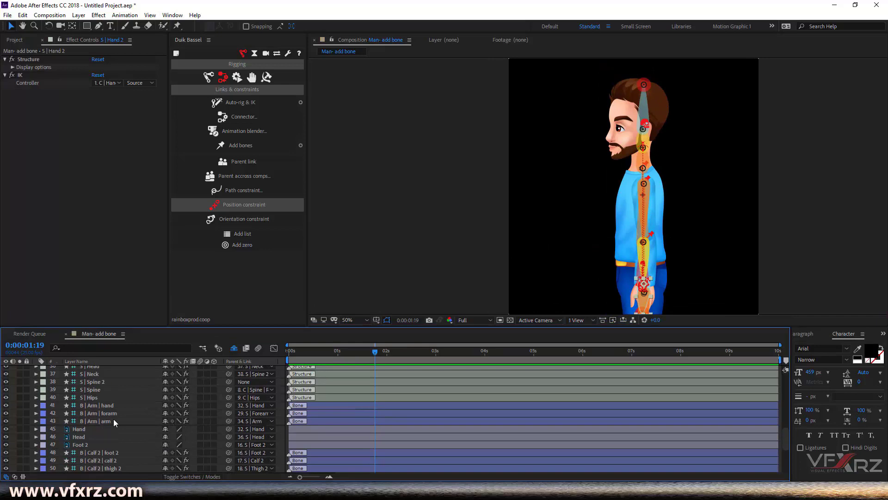
click(92, 437)
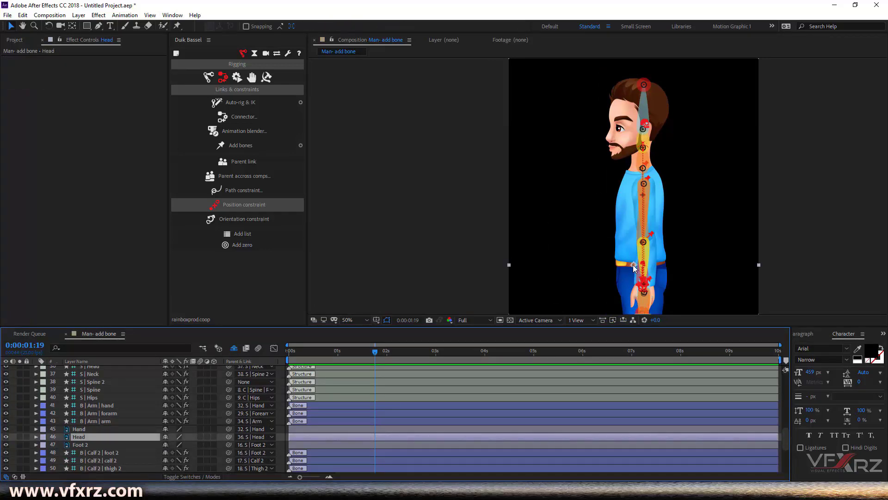
click(72, 26)
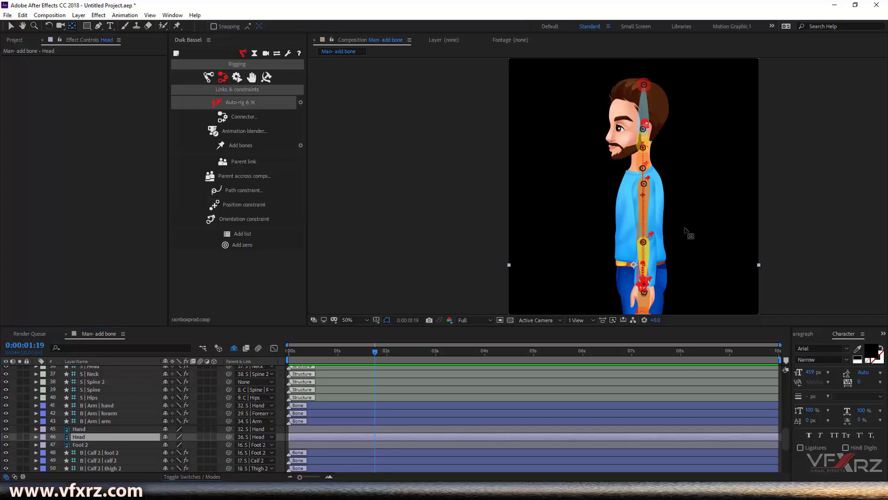
mouse_move(636, 268)
mouse_down()
mouse_move(649, 159)
mouse_move(643, 147)
mouse_up()
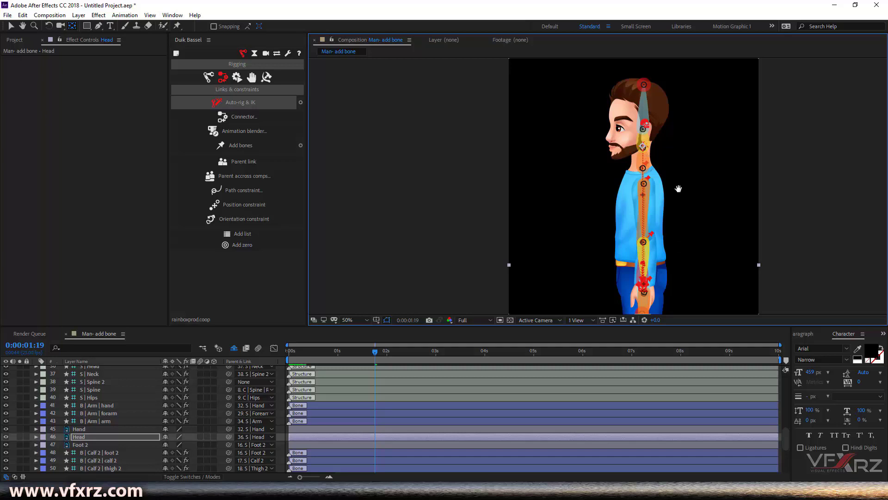
Move the anchor points of the Hand and Hand 2 layers onto the wrist joint
scroll(680, 158, down, 3)
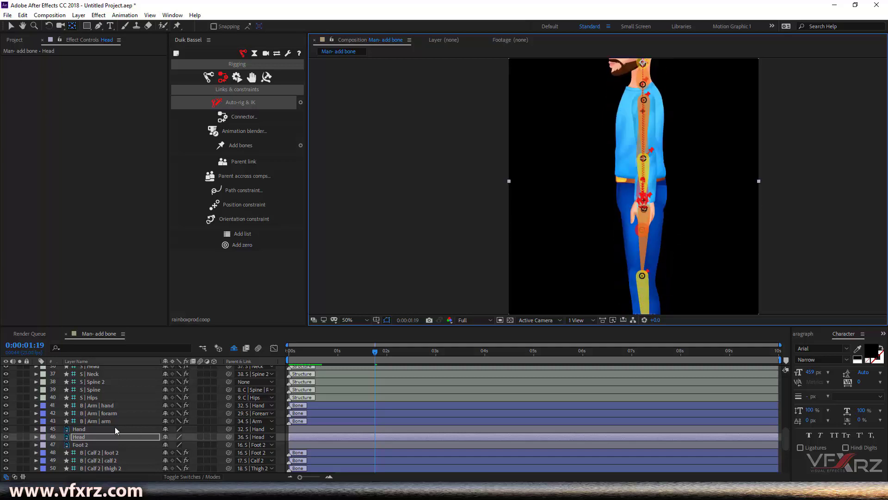
click(91, 429)
drag(651, 209, 645, 202)
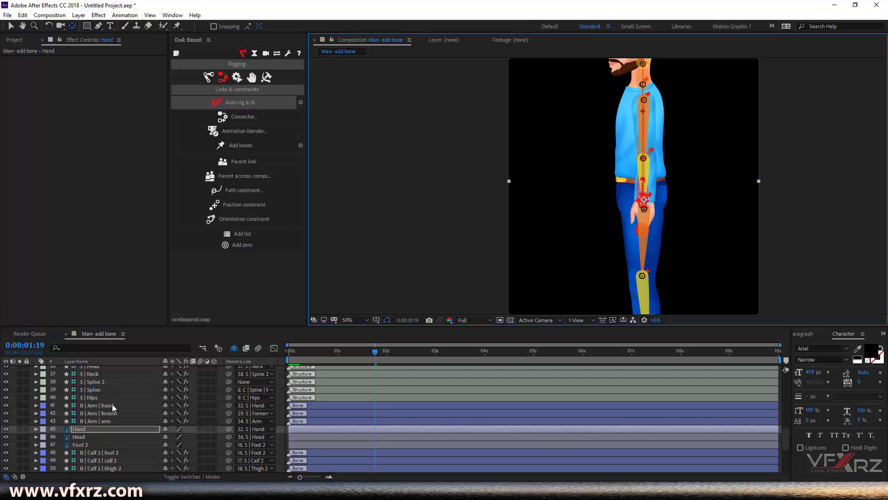
scroll(108, 418, down, 3)
scroll(95, 409, down, 1)
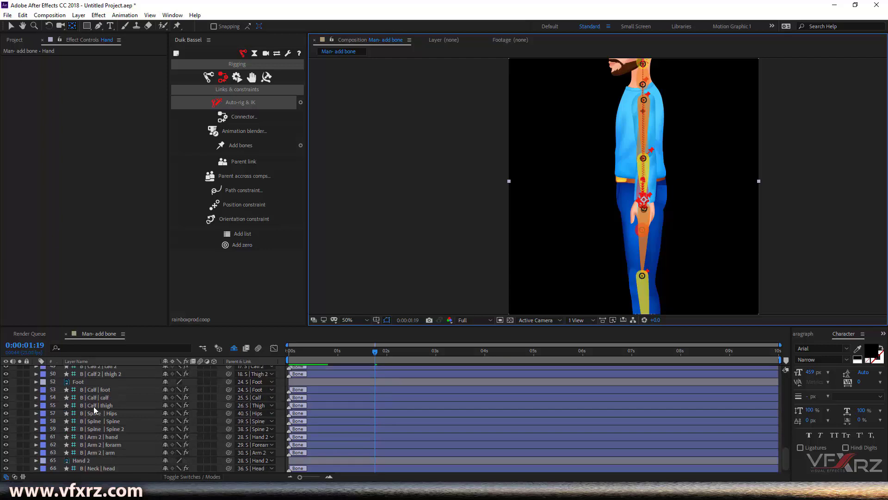
scroll(93, 409, down, 1)
click(87, 452)
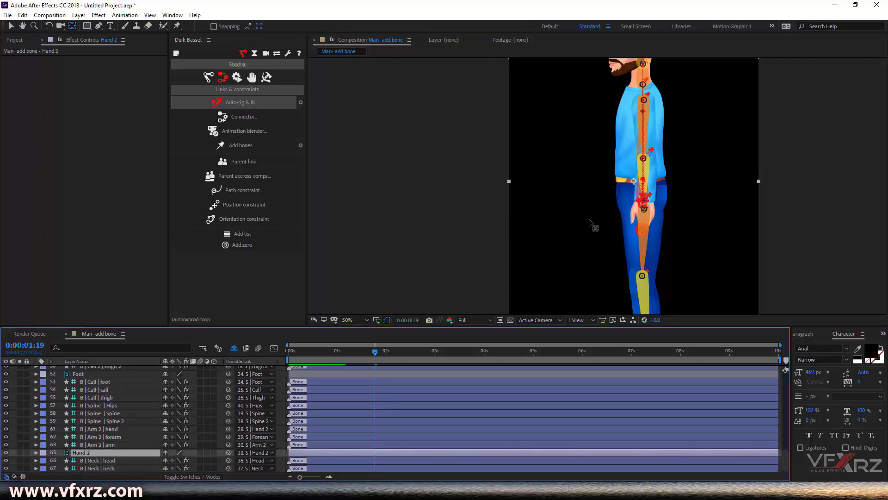
drag(642, 195, 645, 203)
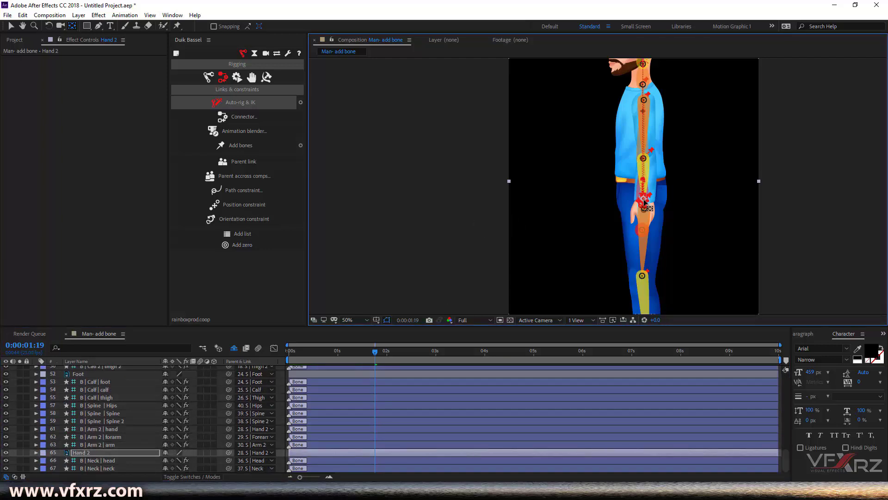
Move the anchor points of the Foot and Foot 2 layers onto the ankle joint
scroll(84, 409, up, 3)
click(83, 397)
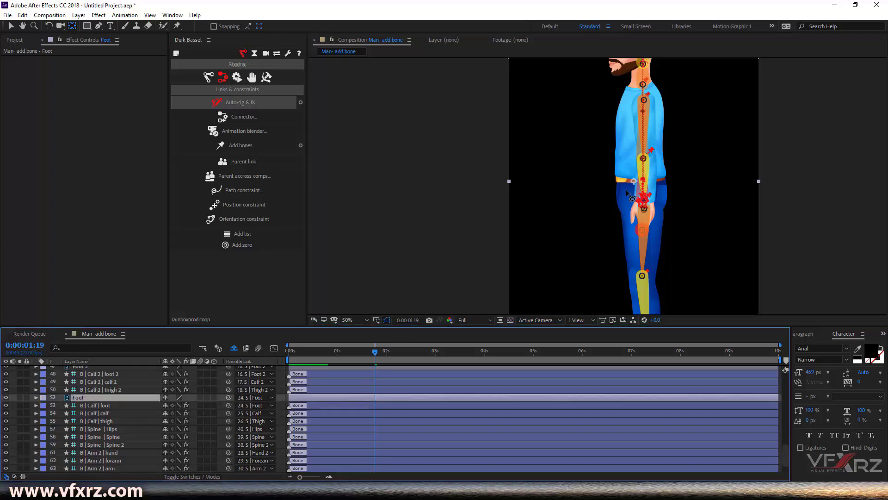
scroll(630, 194, down, 4)
scroll(630, 194, up, 4)
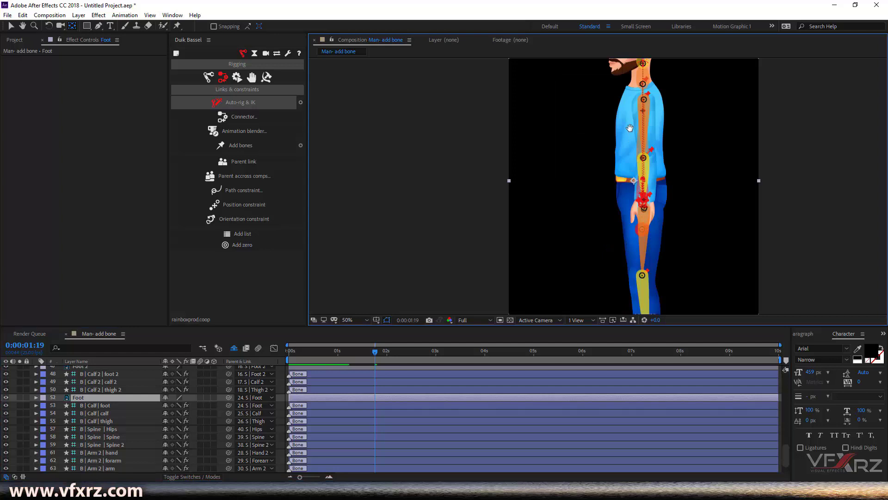
drag(631, 131, 631, 124)
key(v)
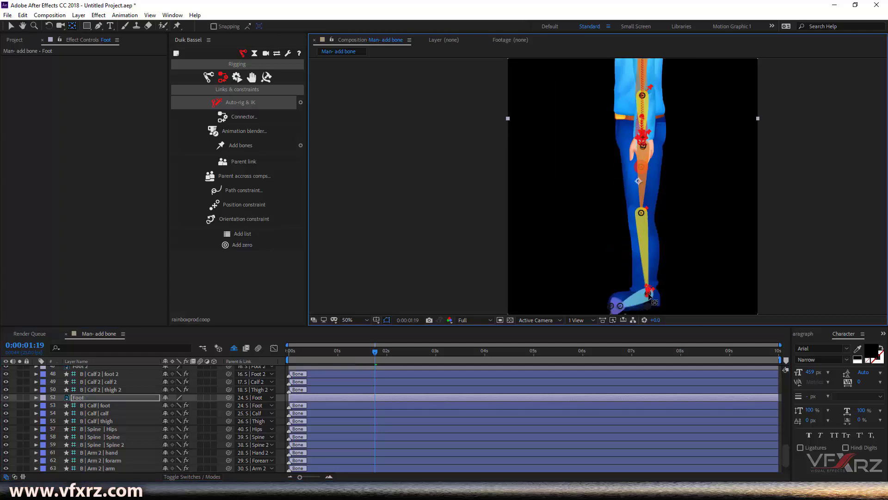
drag(648, 292, 650, 293)
scroll(128, 409, up, 3)
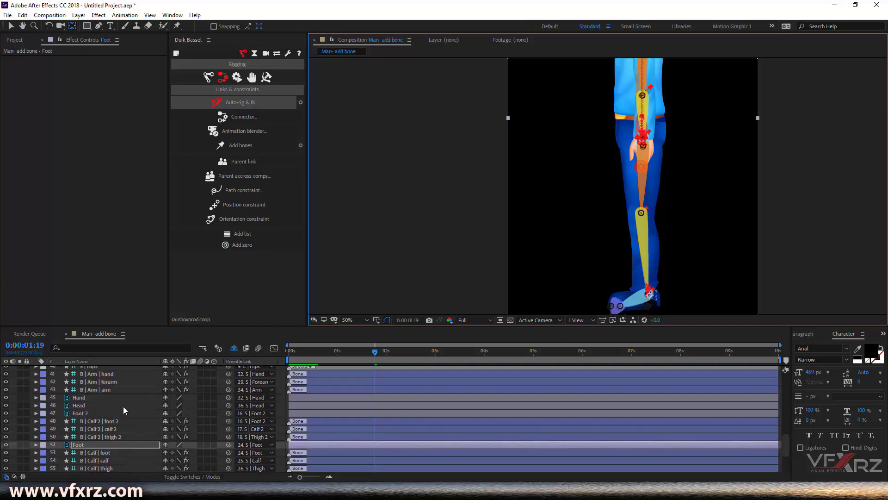
click(125, 412)
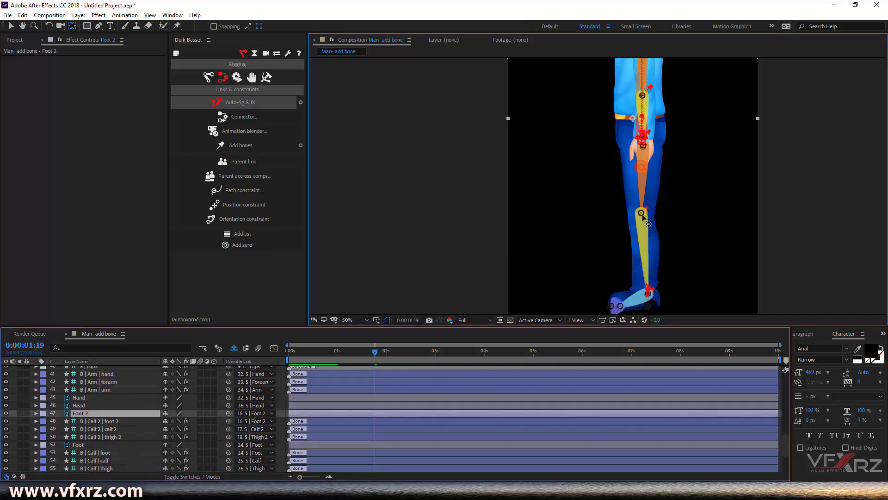
click(648, 292)
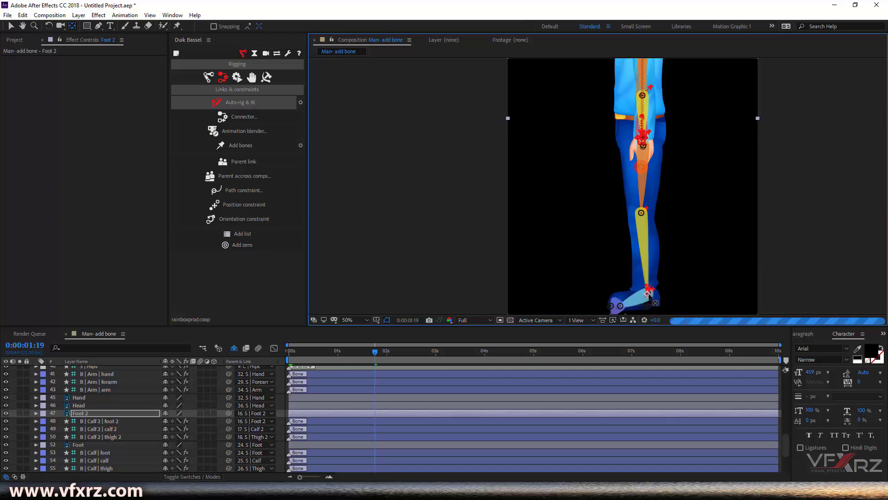
scroll(91, 408, up, 5)
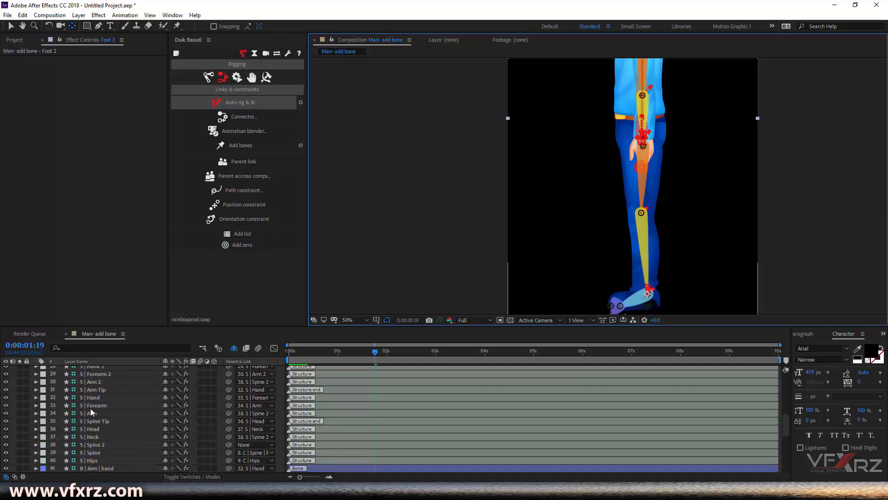
scroll(90, 408, down, 4)
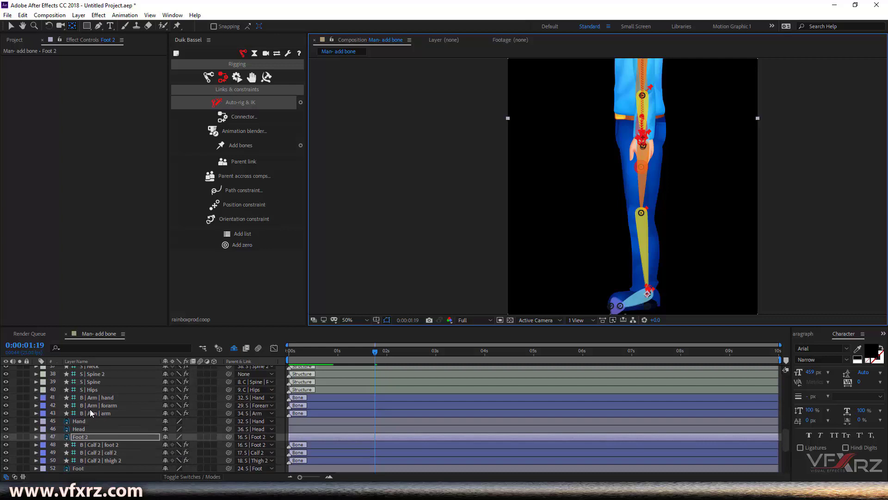
click(88, 398)
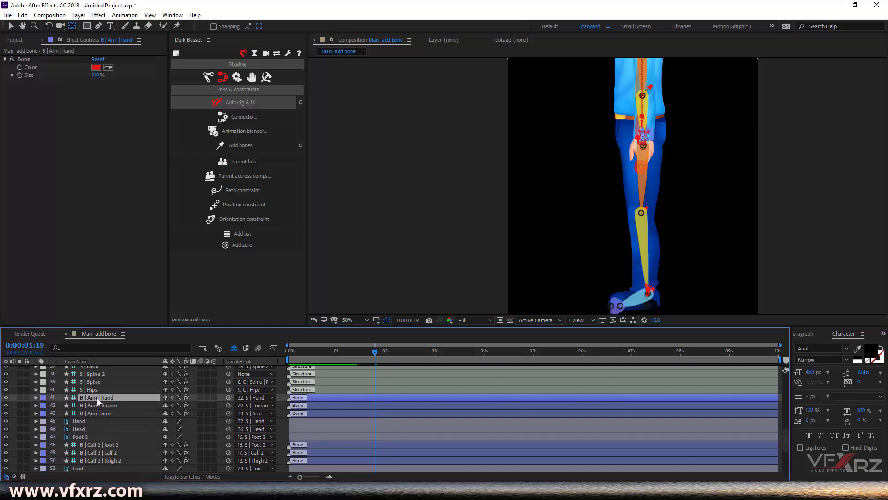
scroll(97, 398, up, 1)
scroll(96, 398, up, 5)
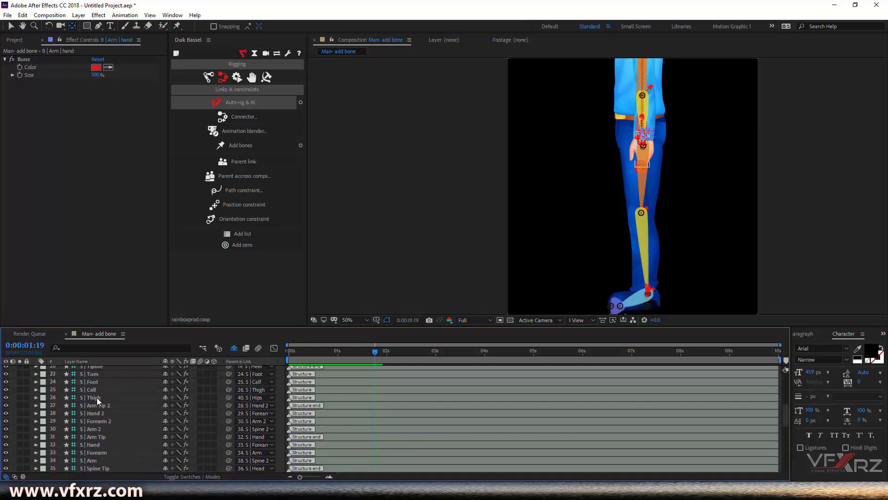
scroll(97, 386, up, 4)
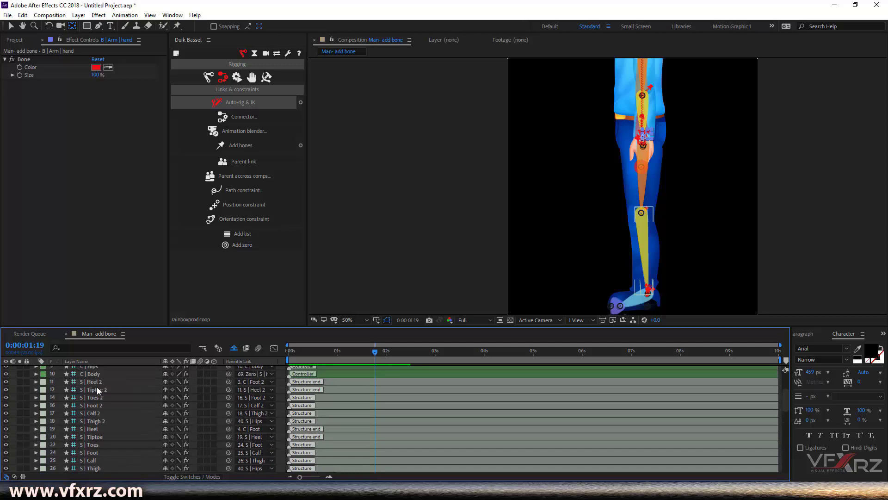
click(90, 382)
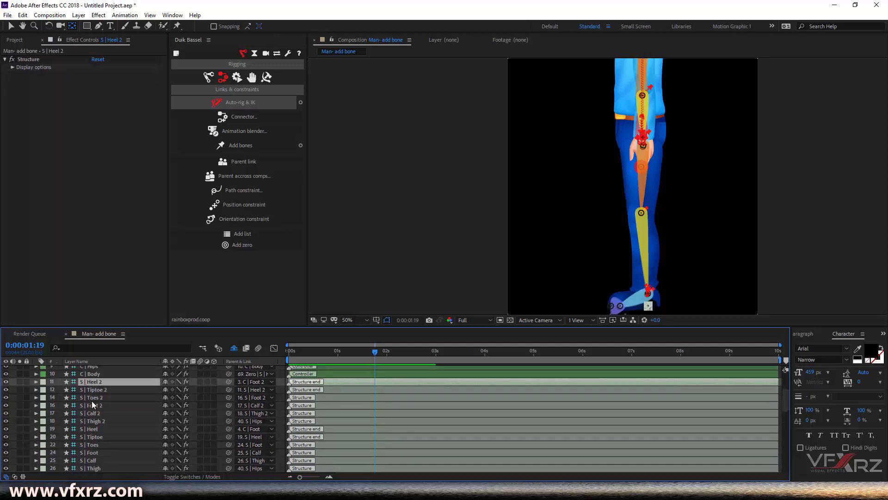
scroll(102, 402, down, 10)
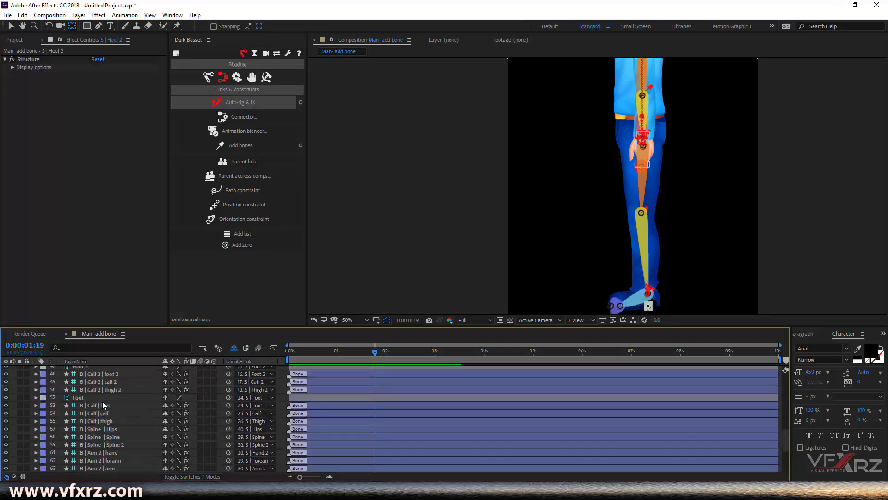
scroll(102, 404, up, 1)
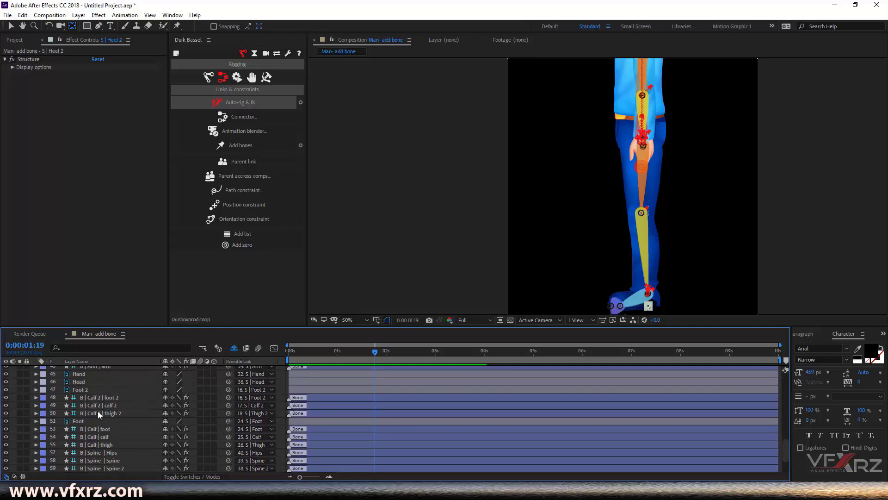
shift+click(98, 411)
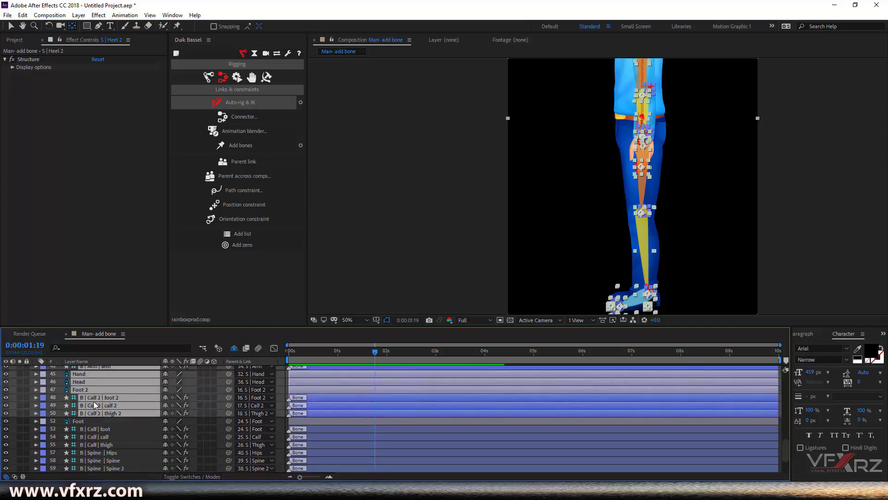
scroll(104, 398, up, 1)
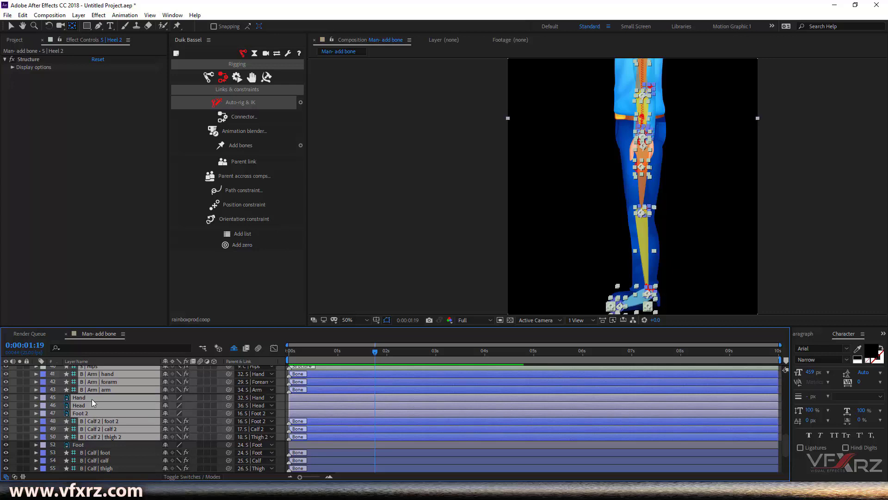
ctrl+click(92, 397)
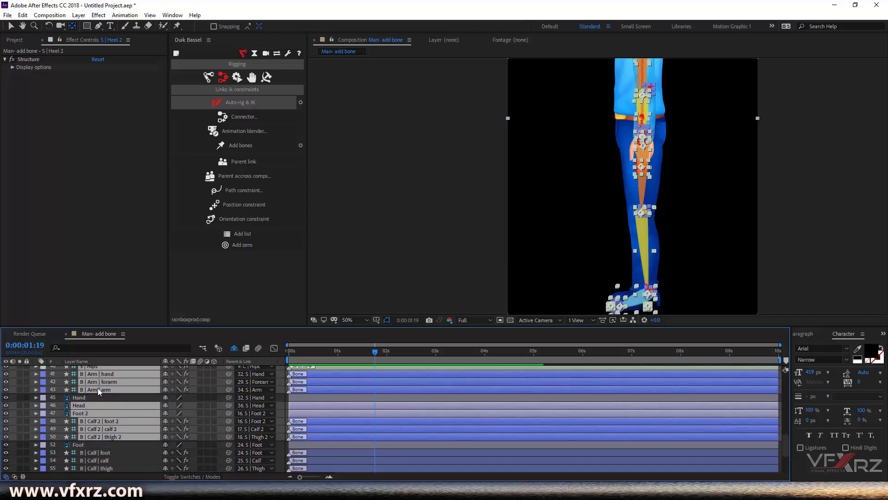
scroll(98, 388, up, 6)
scroll(98, 387, up, 3)
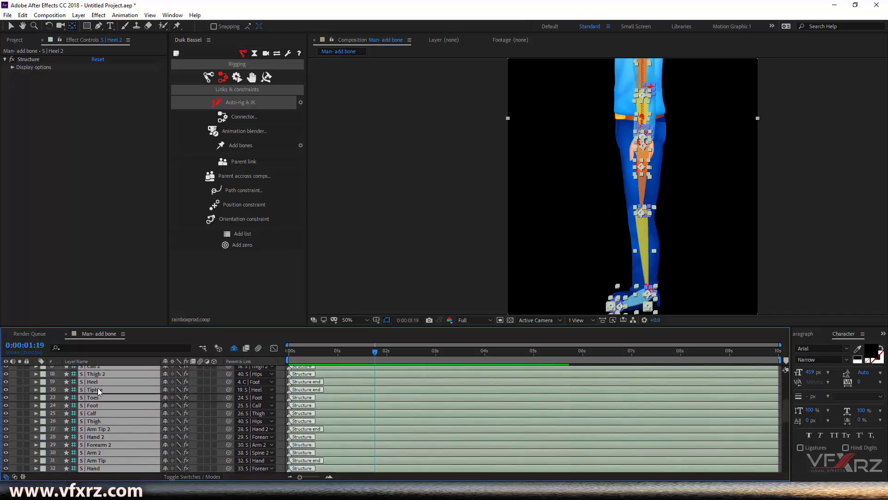
click(98, 374)
Hide all structure and bone layers from S | Heel 2 to B | Neck | neck, excluding the Hand, Hand 2, Head, Foot and Foot 2 artwork layers
click(95, 382)
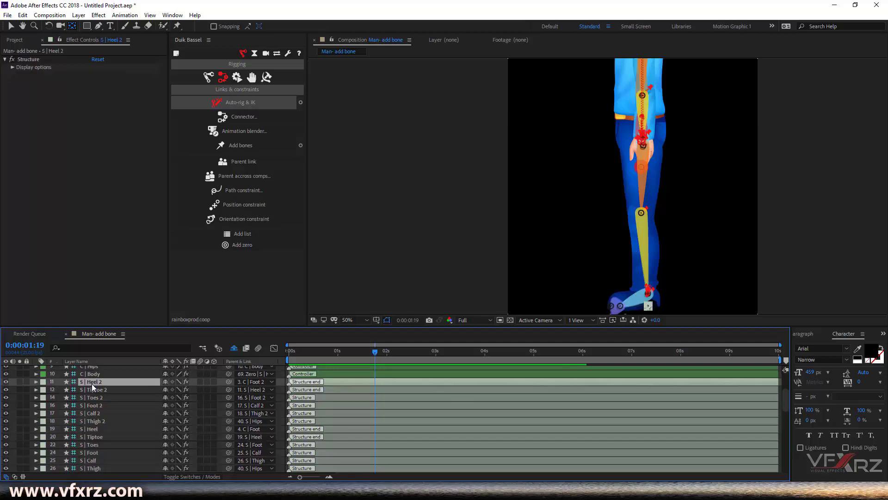
scroll(93, 411, down, 12)
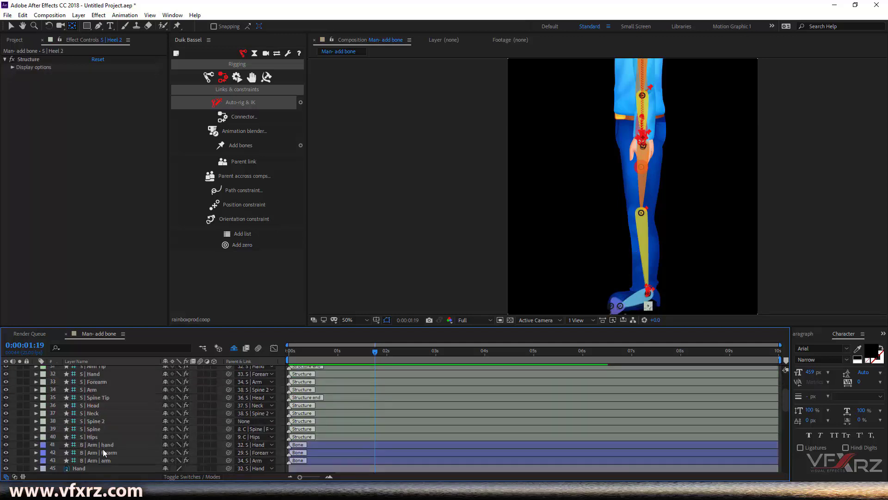
shift+click(97, 468)
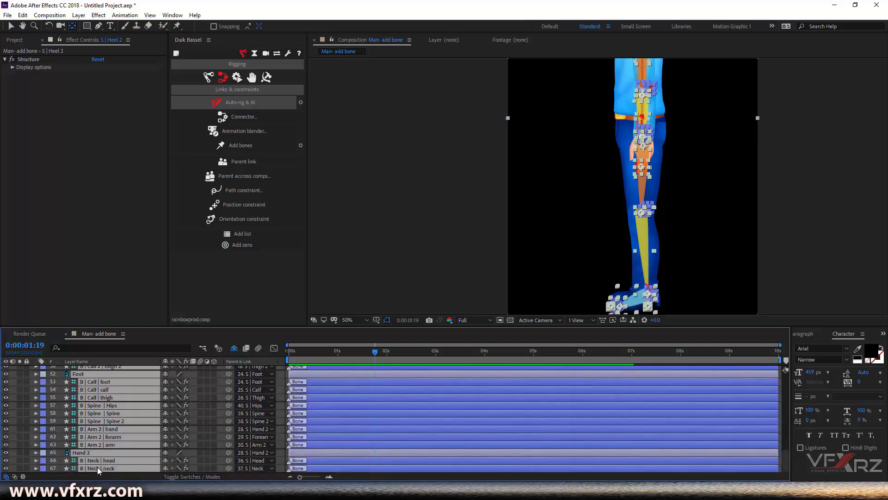
ctrl+click(72, 454)
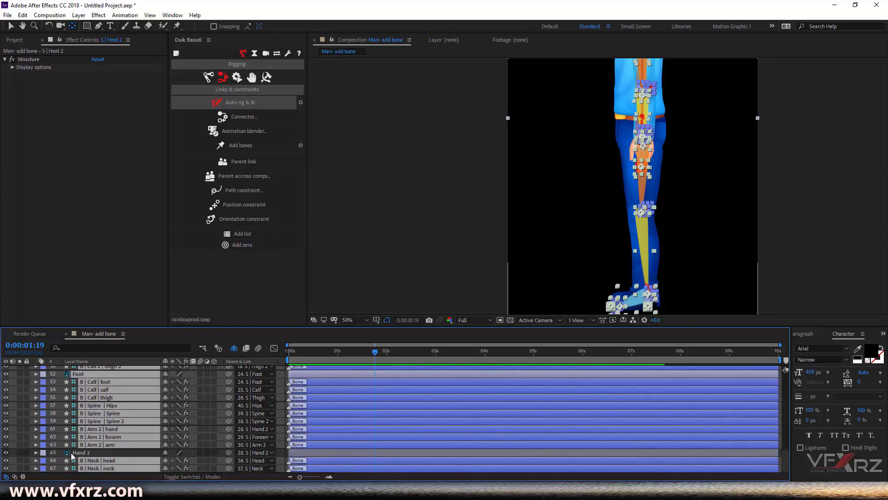
ctrl+click(89, 374)
scroll(111, 398, up, 1)
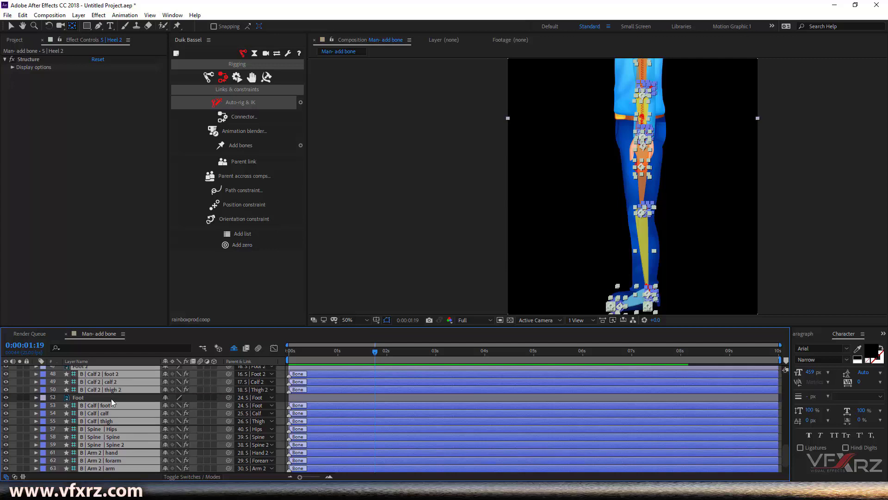
scroll(111, 398, up, 1)
ctrl+click(86, 388)
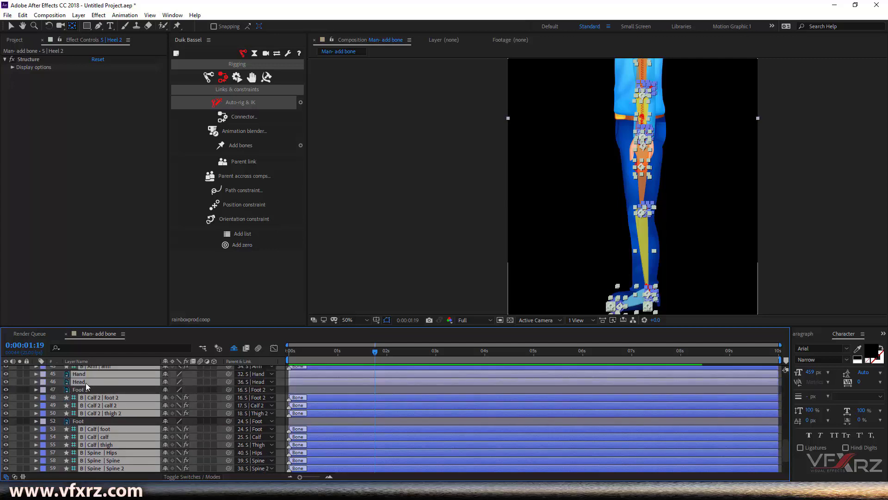
ctrl+click(85, 382)
ctrl+click(86, 375)
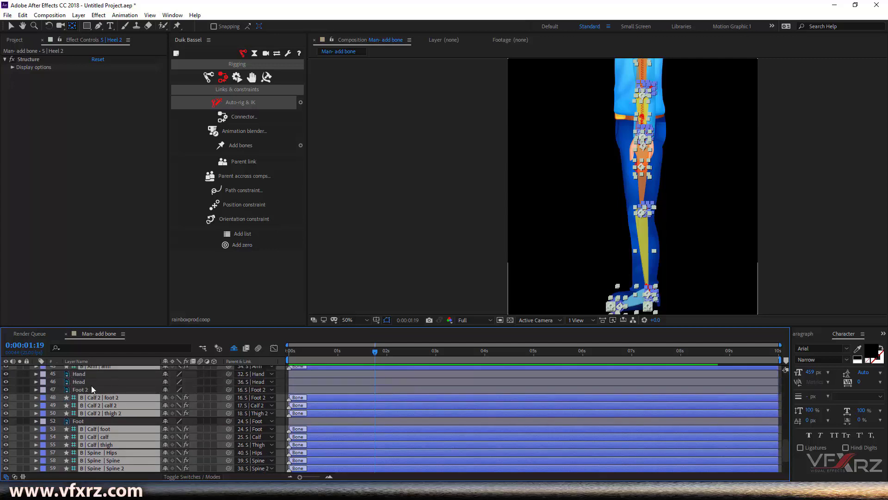
scroll(91, 389, up, 1)
scroll(111, 423, up, 6)
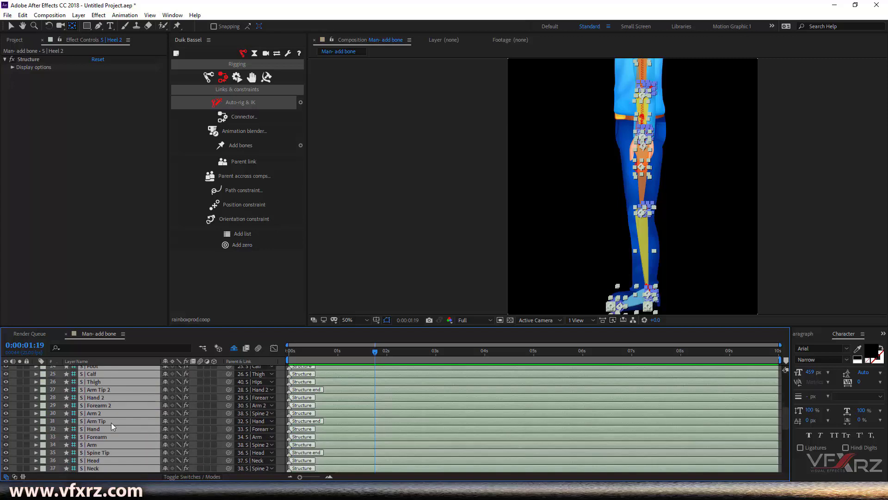
click(6, 382)
Make the hidden structure and bone layers and the Hand, Head and Foot artwork layers shy, keeping only the controllers listed
scroll(148, 410, up, 5)
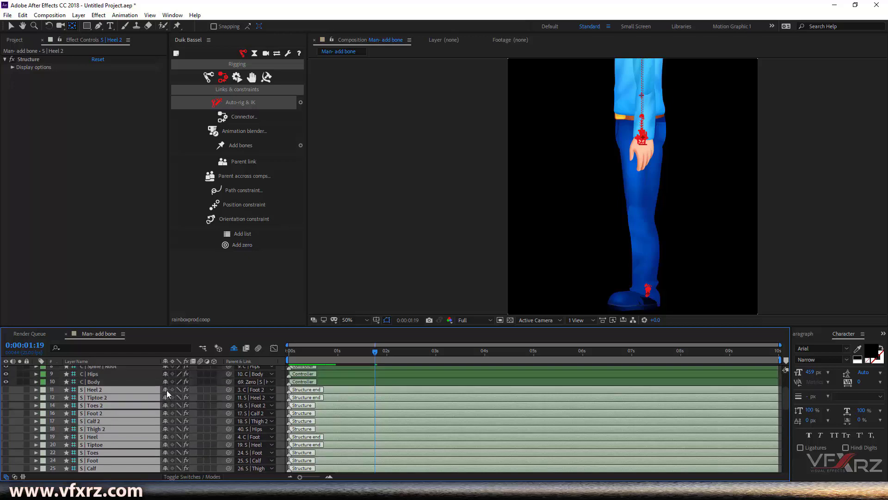
click(165, 390)
drag(106, 470, 81, 439)
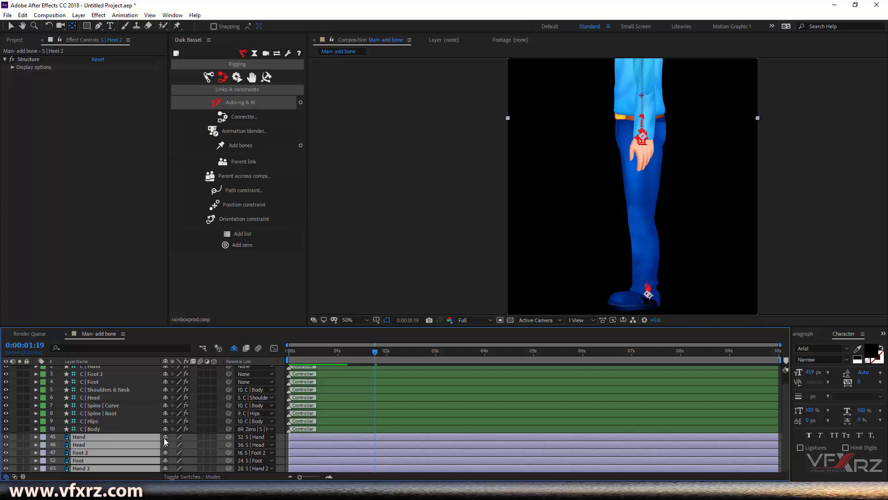
click(165, 440)
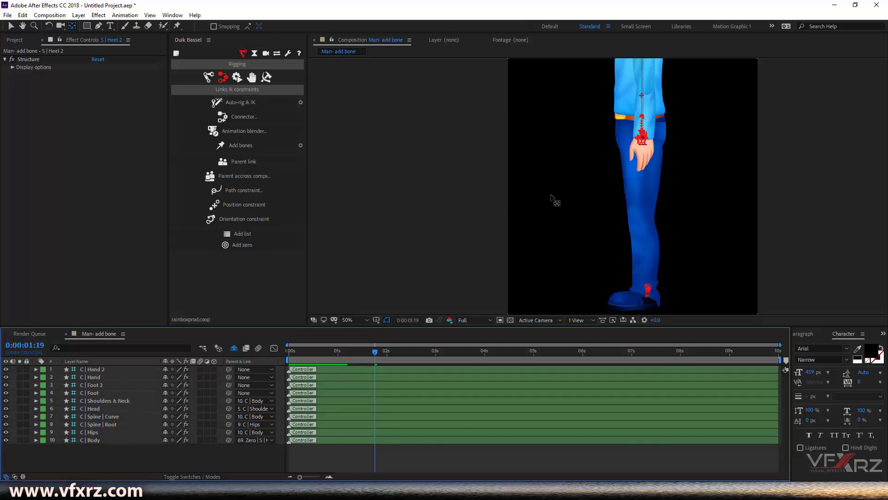
Apply Duik's Walk cycle automation to all ten controller layers, from C | Hand 2 to C | Body
scroll(555, 198, down, 2)
drag(121, 457, 66, 328)
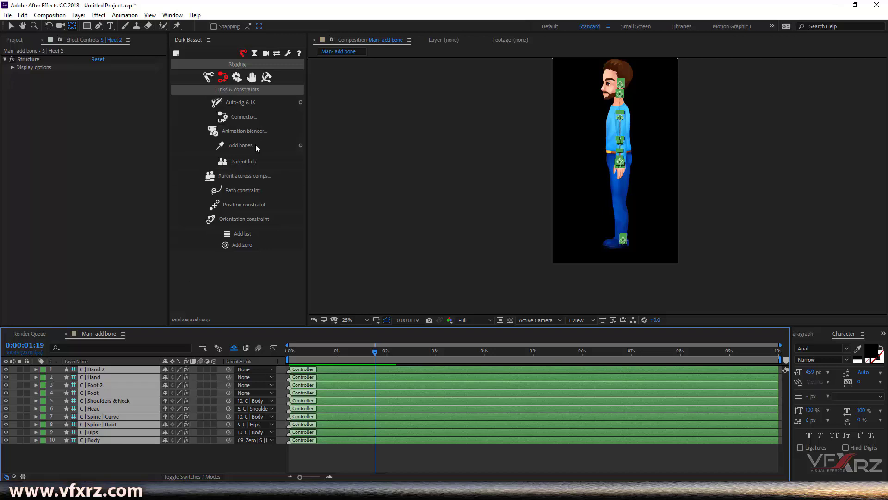
click(237, 77)
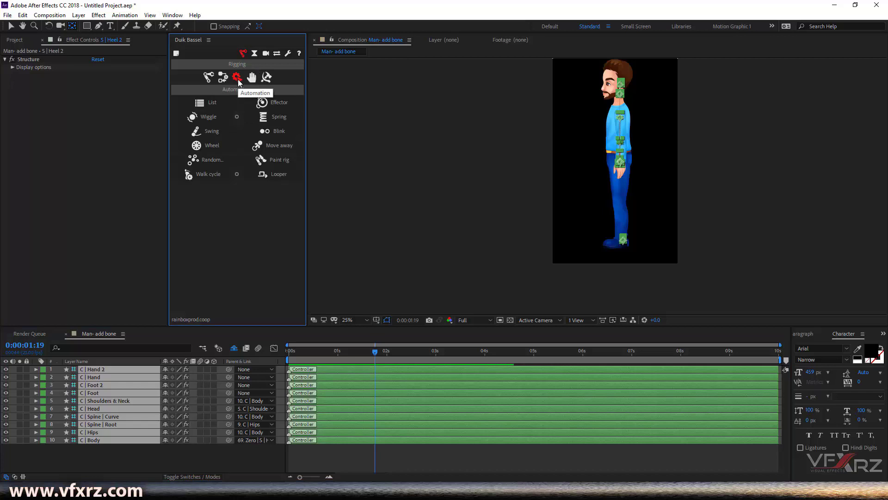
click(207, 175)
End the work area at about 3 seconds and preview the walk cycle from the start of the composition
click(435, 356)
drag(348, 360, 273, 368)
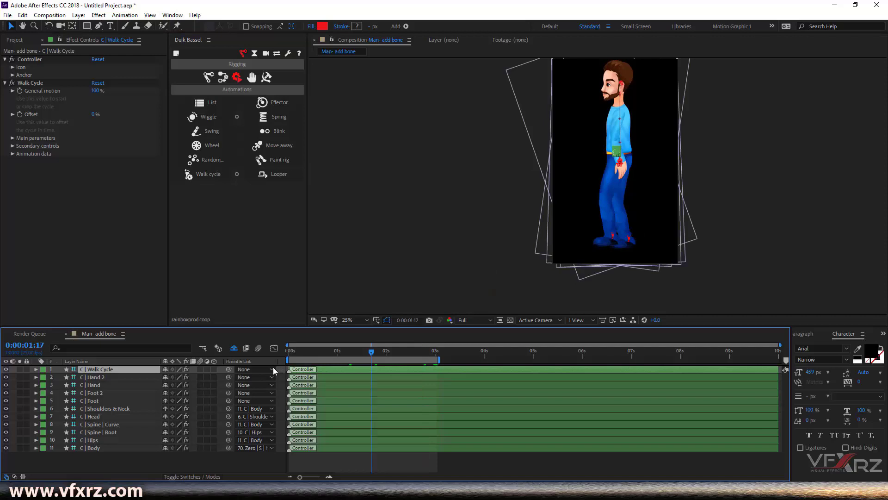
key(space)
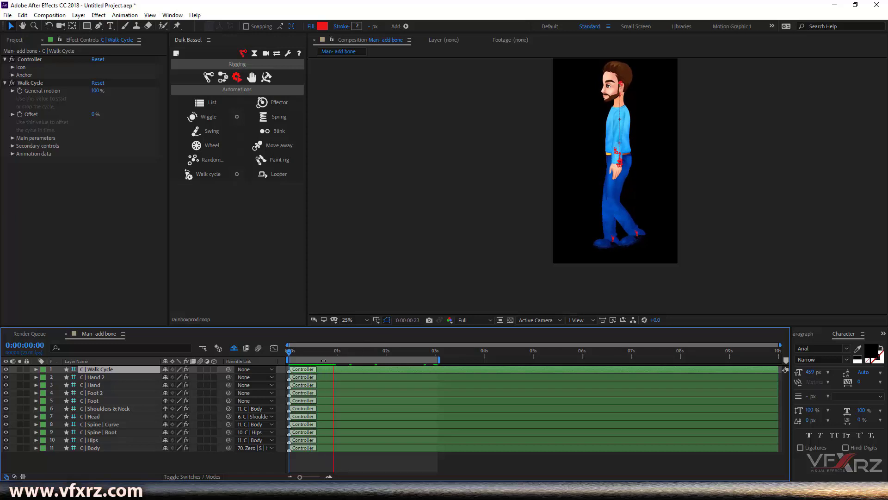
key(space)
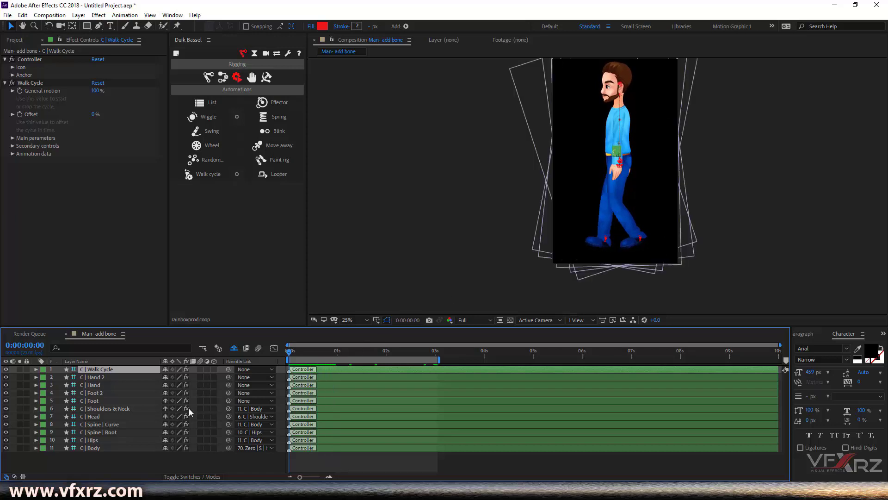
Turn on IK and Reverse in the IK | Hand effect of the C | Hand controller
click(98, 377)
key(period)
click(97, 384)
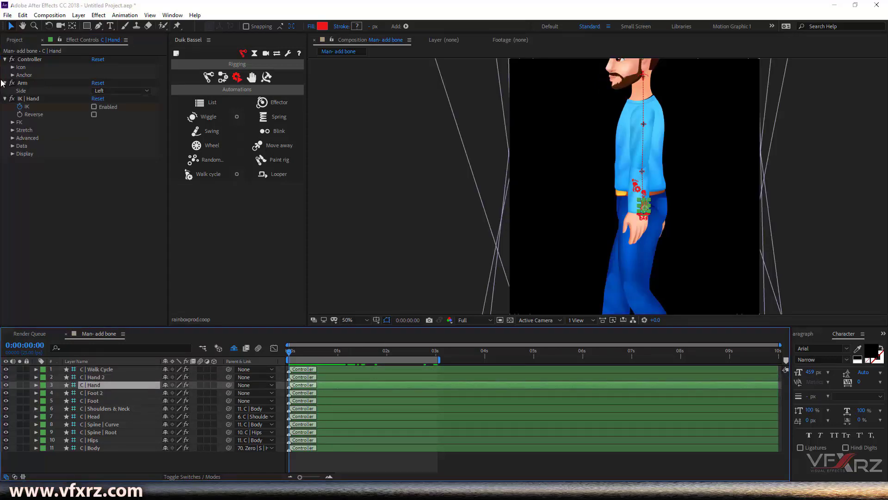
click(94, 106)
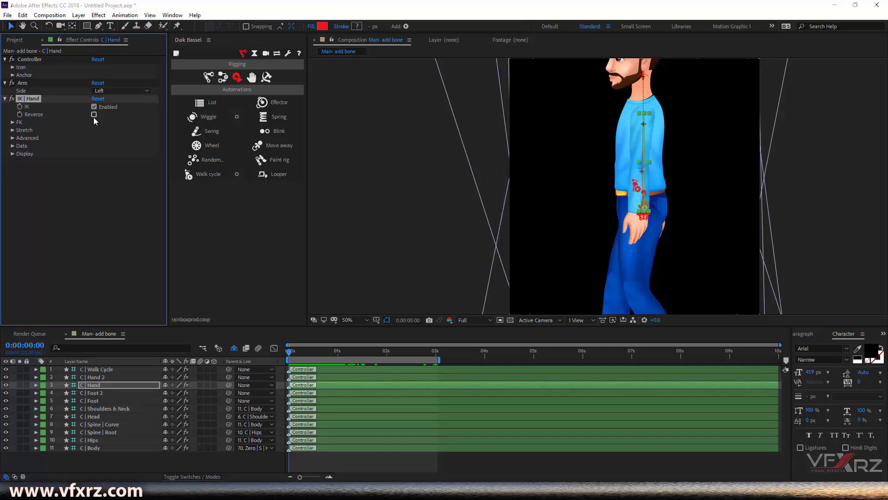
click(94, 116)
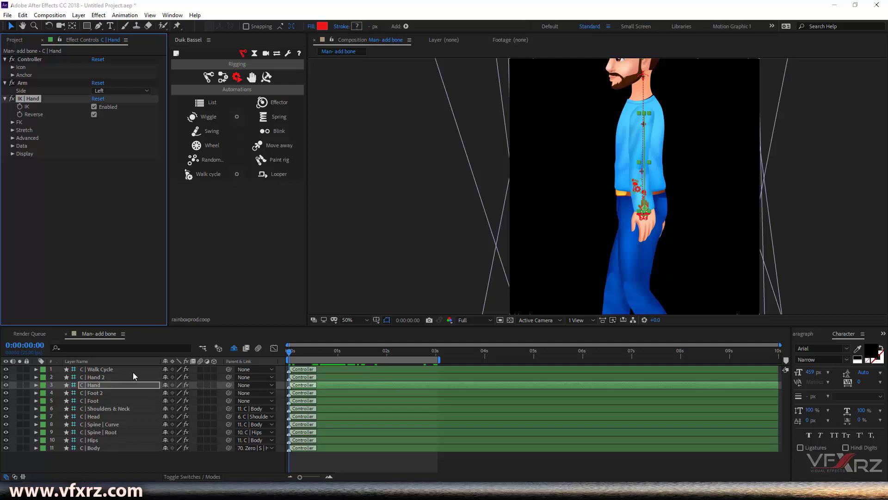
Turn on IK and Reverse for the C | Hand 2 controller and preview the walk with the whole character in view
click(134, 376)
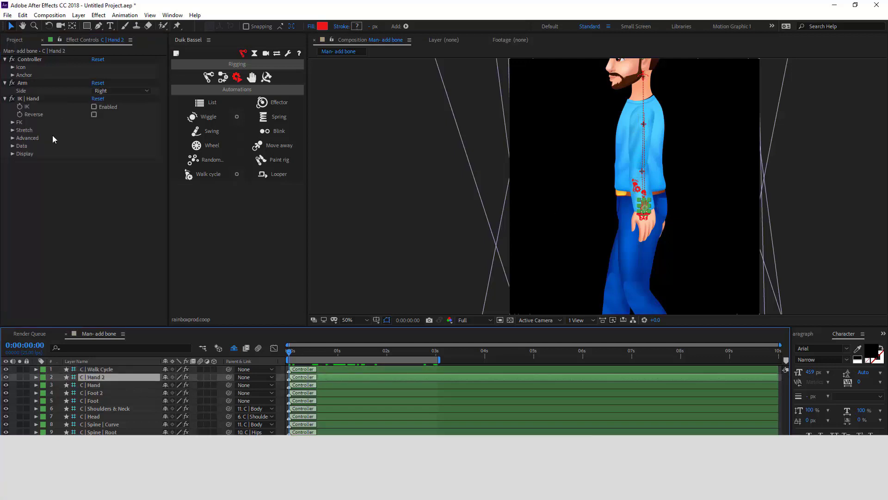
click(113, 108)
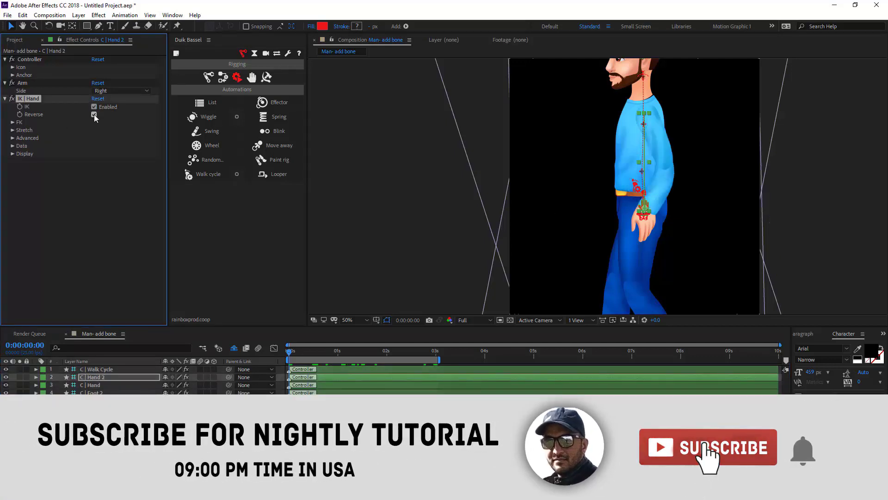
click(300, 355)
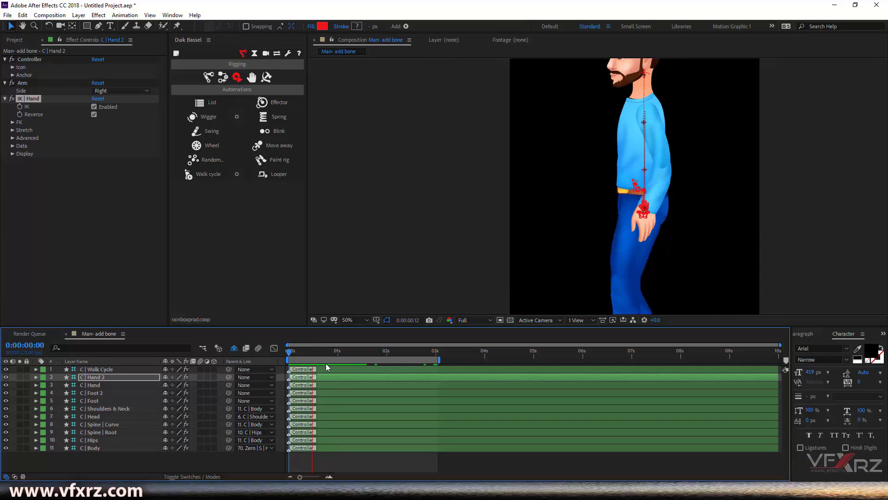
scroll(603, 152, down, 1)
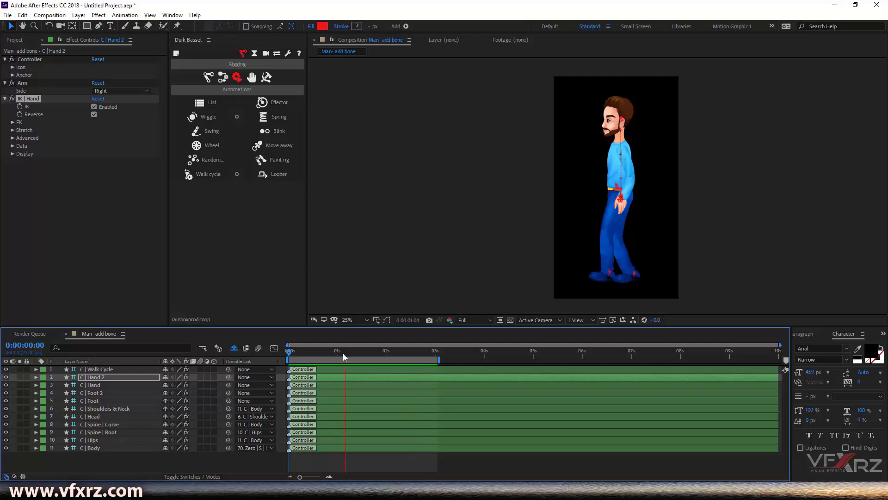
Scrub through the walk cycle to inspect the poses within the first two seconds and return to the start of the composition
click(359, 350)
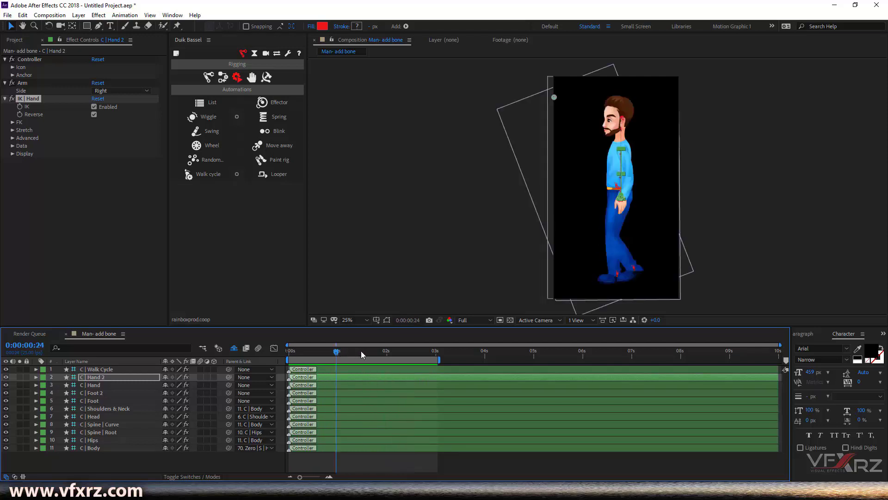
click(377, 351)
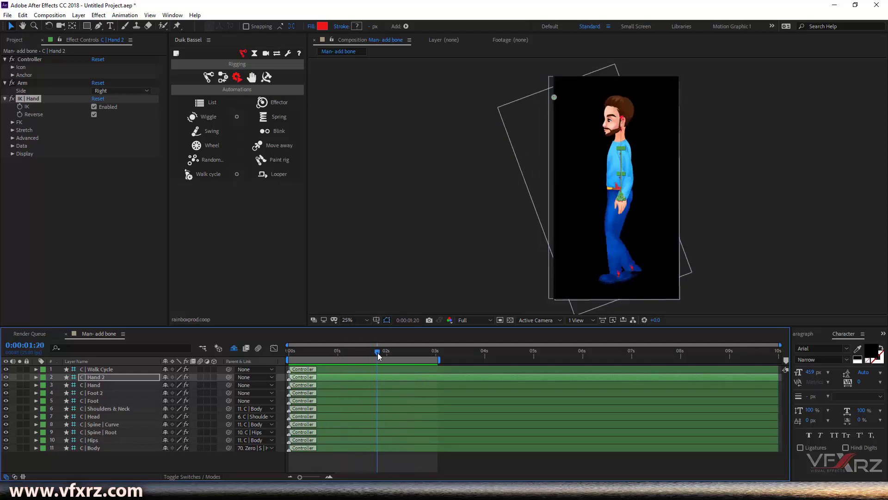
click(297, 352)
click(289, 358)
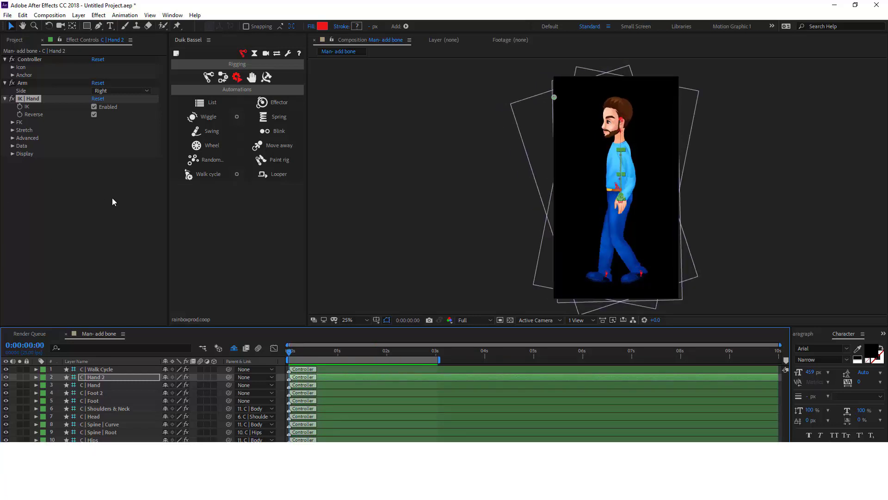
Show the Stretch settings of the IK | Hand effect and preview the walk cycle with a closer view of the upper body
click(13, 130)
key(space)
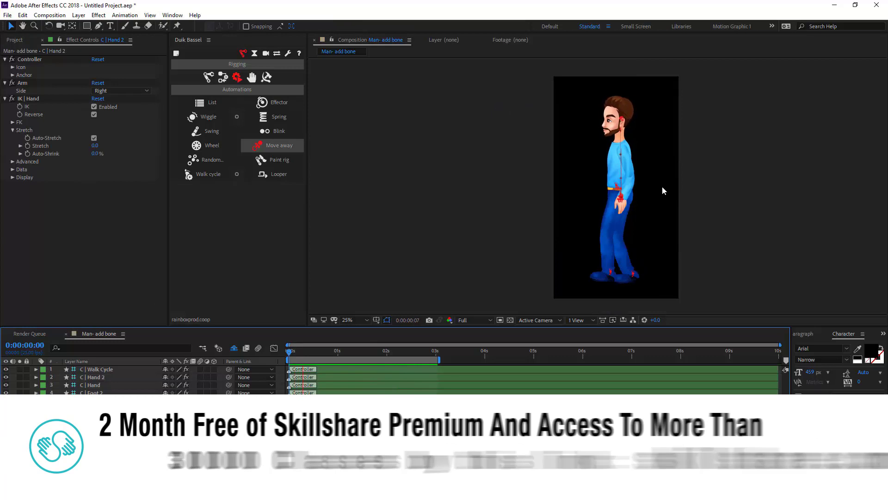
scroll(686, 196, up, 2)
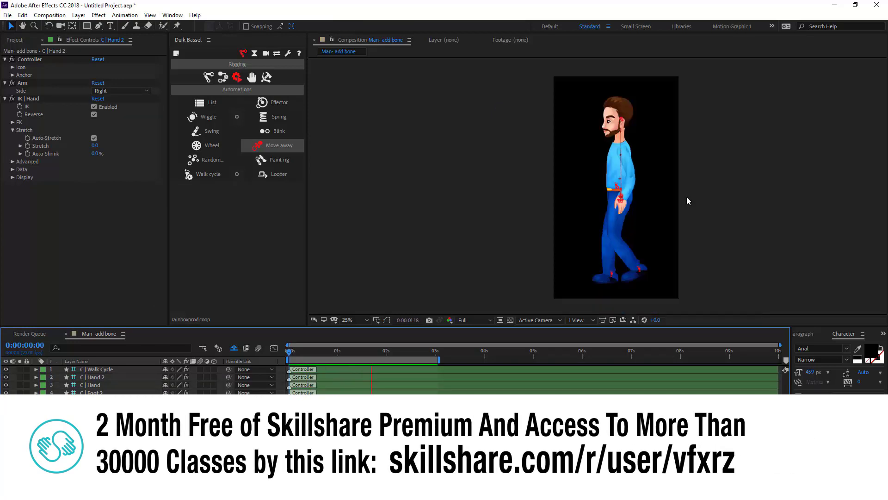
key(space)
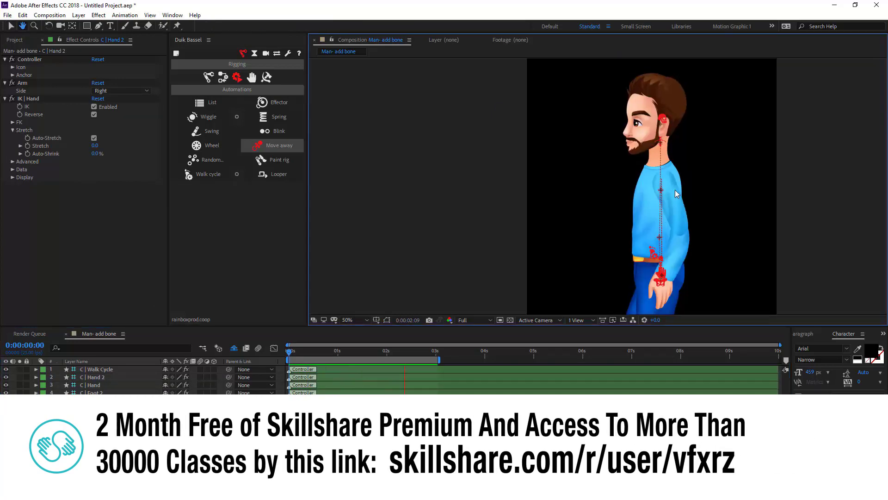